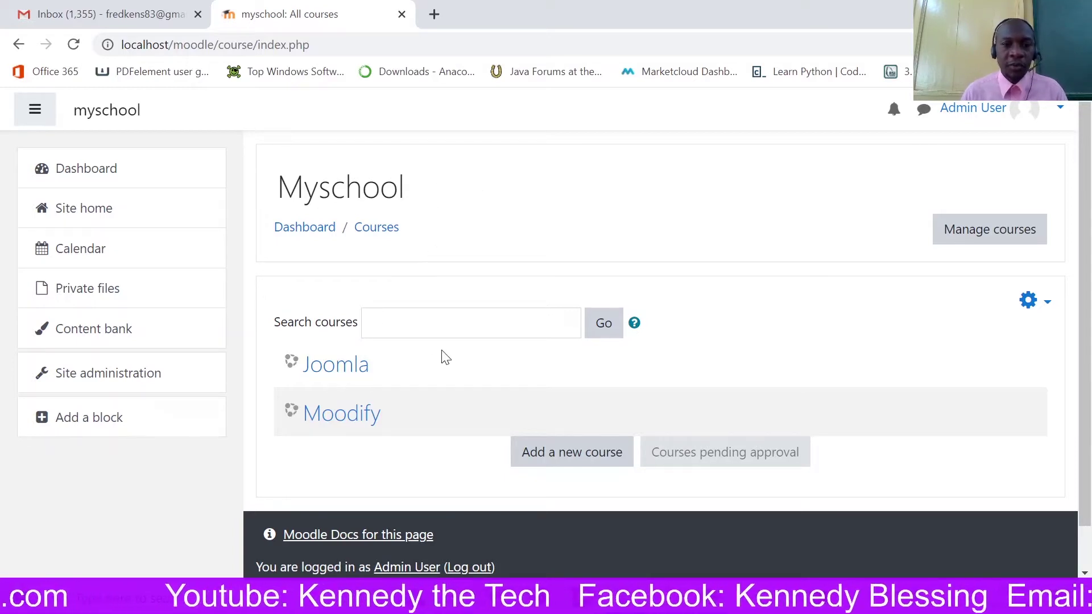
# Open the Moodify course and start adding a Forum activity to the 5 October - 11 October section.
pyautogui.click(358, 420)
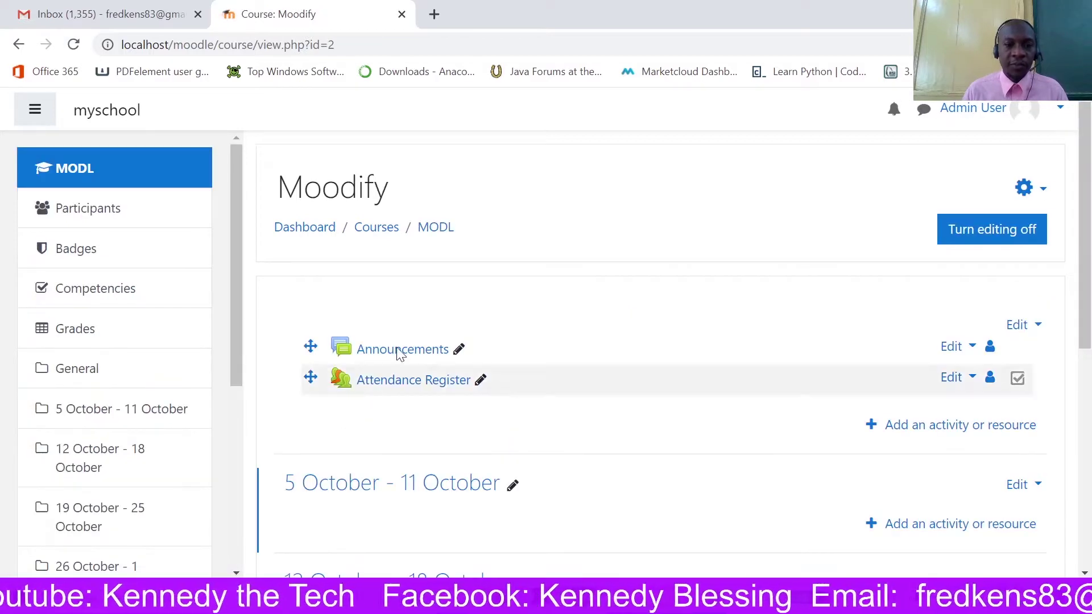
pyautogui.scroll(-1, 503, 339)
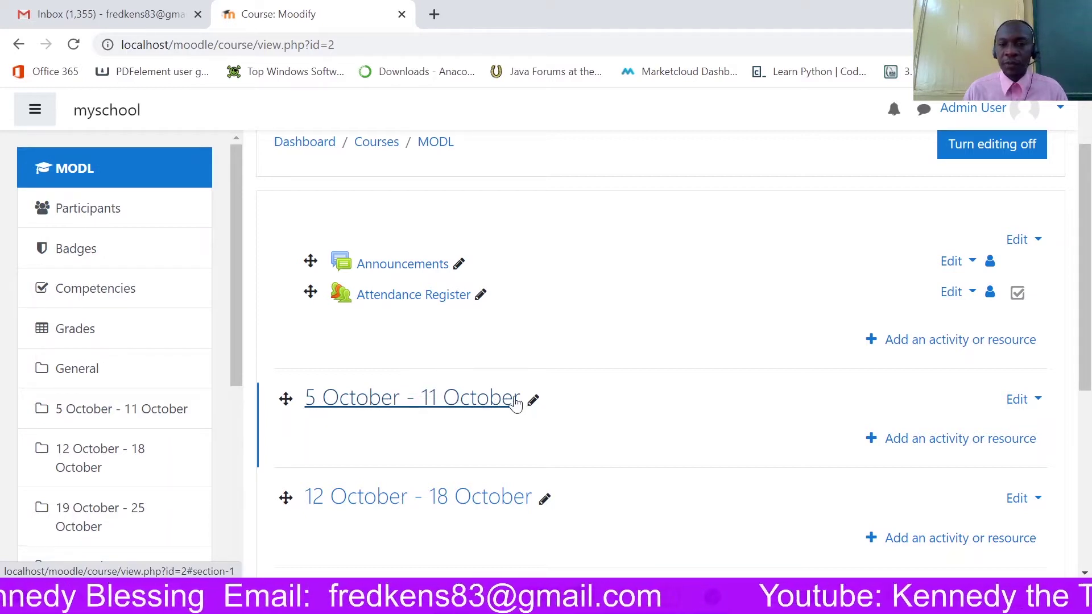
pyautogui.scroll(-1, 610, 312)
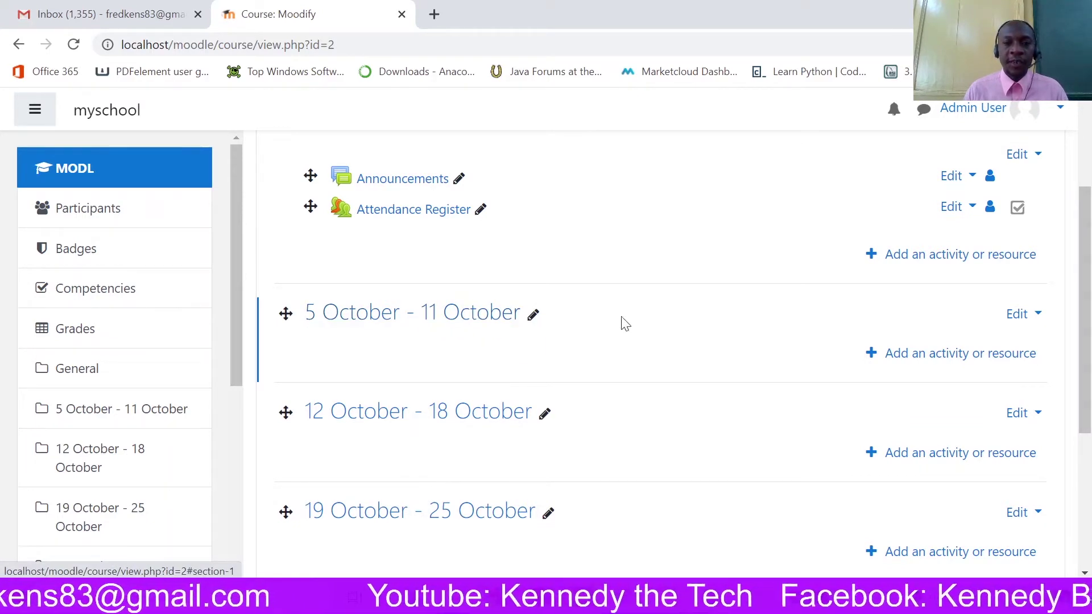
pyautogui.click(931, 355)
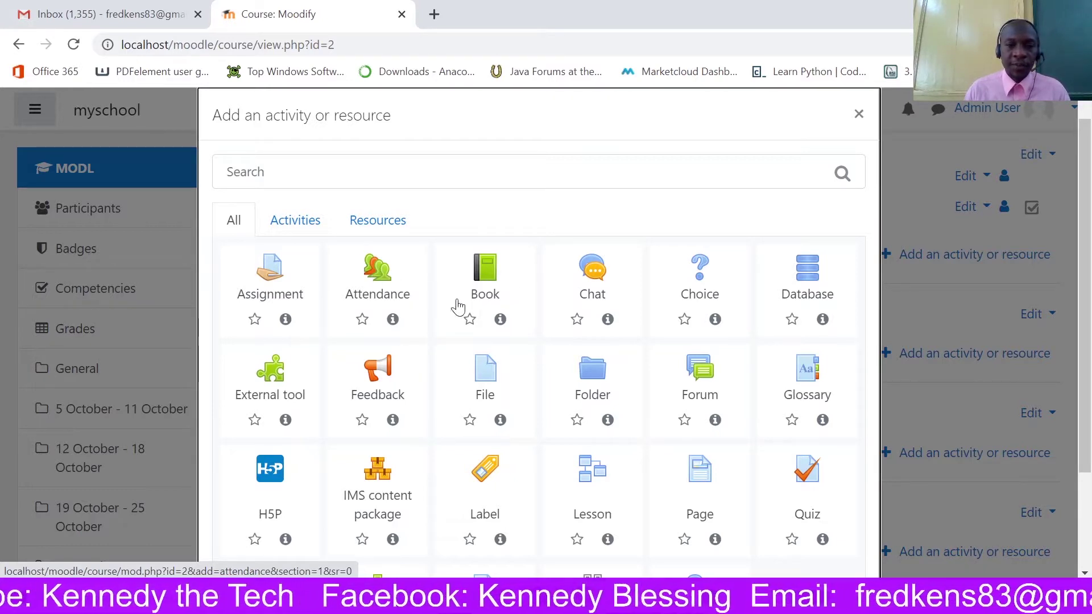
pyautogui.scroll(-3, 472, 330)
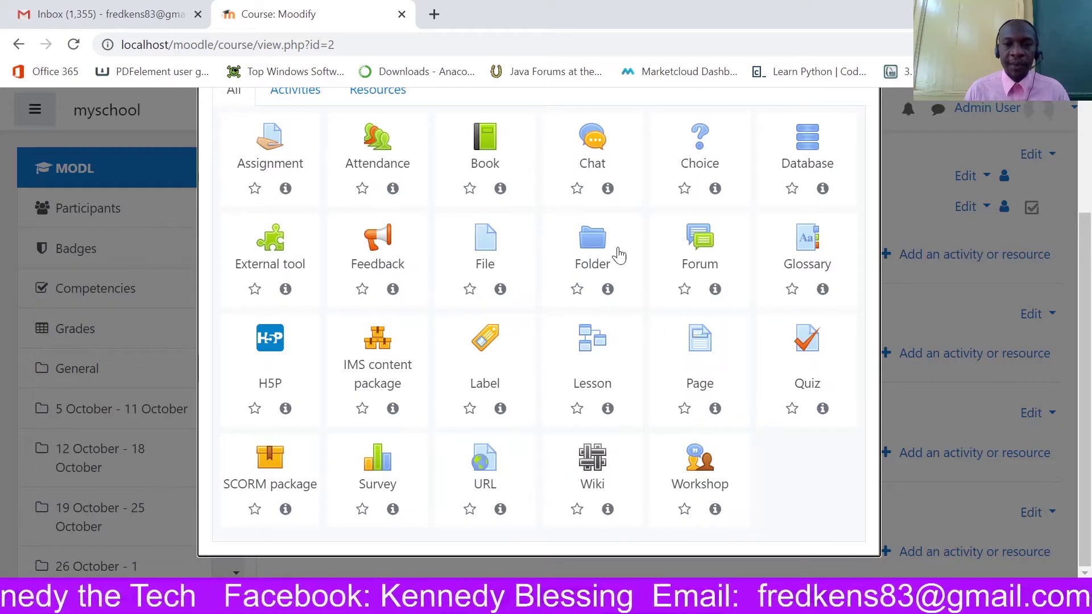
pyautogui.click(701, 254)
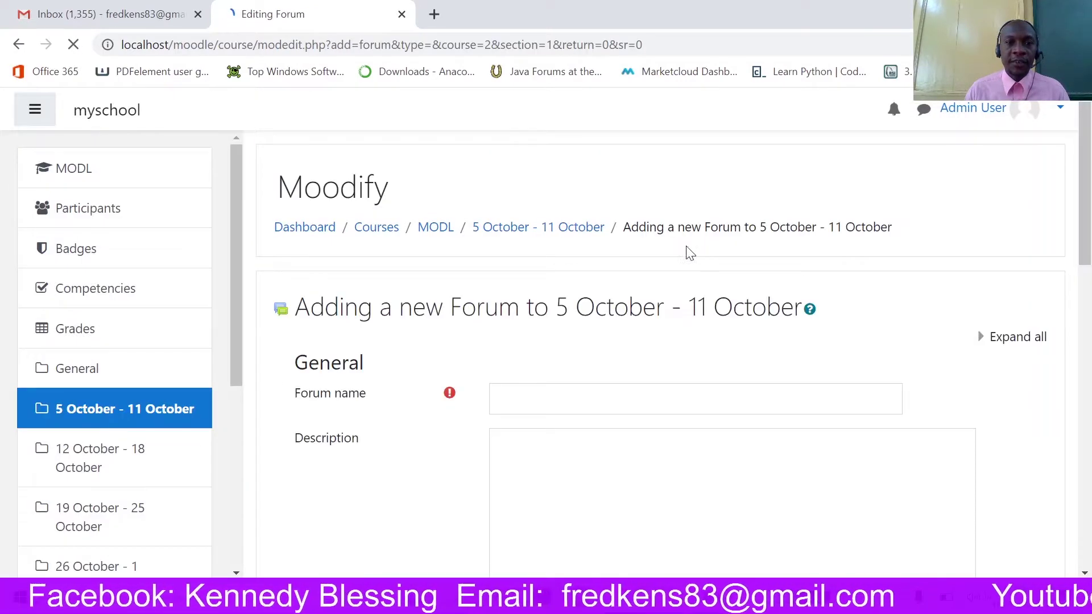
# Name the new forum "MS Teams Live Session".
pyautogui.click(500, 398)
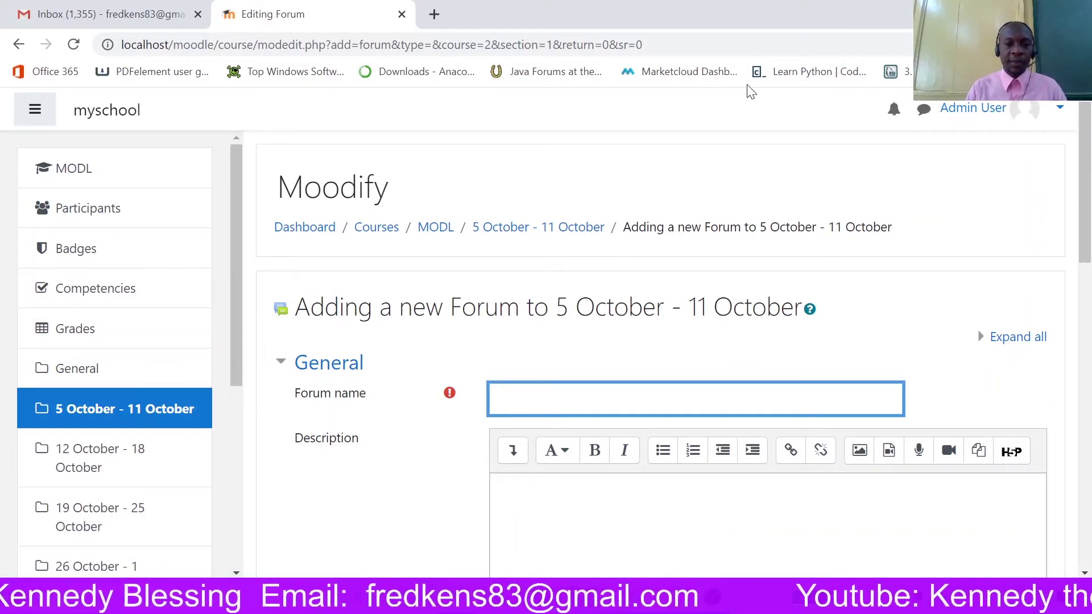
pyautogui.write('L')
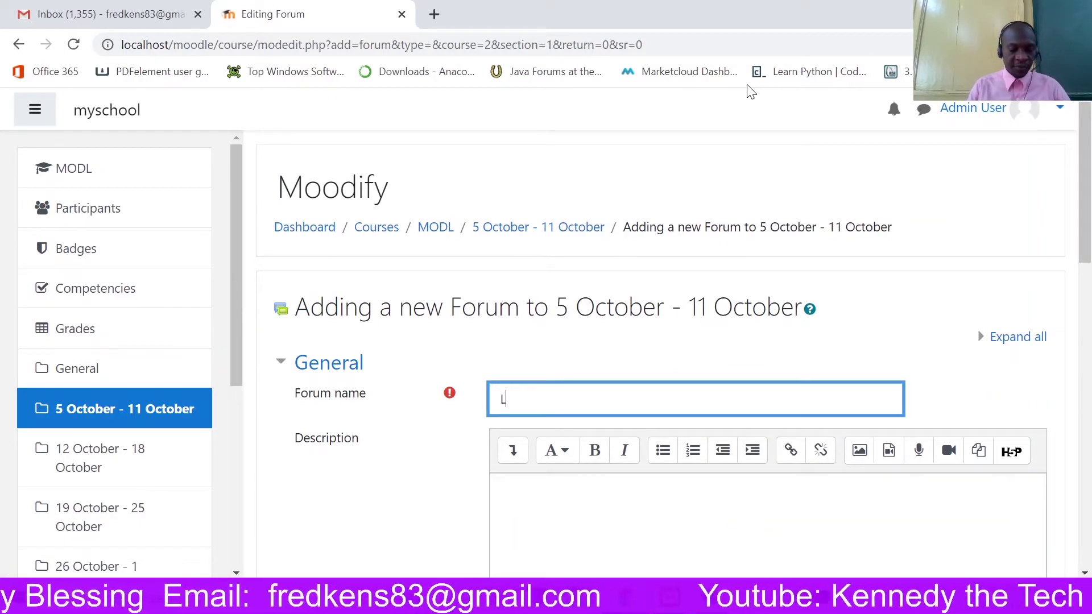
pyautogui.write('ive Session')
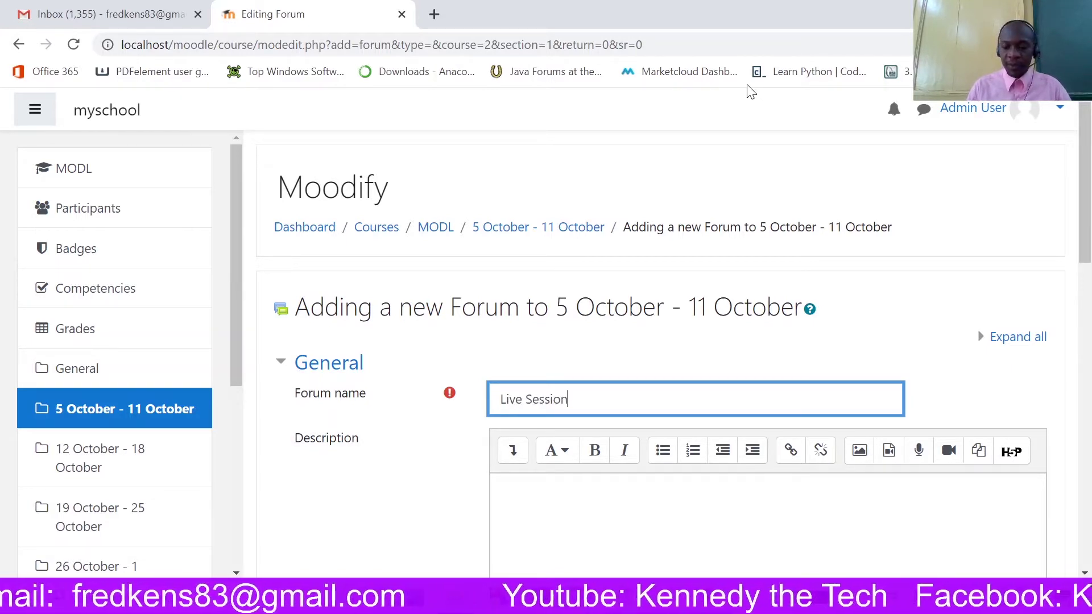
pyautogui.write('Ms')
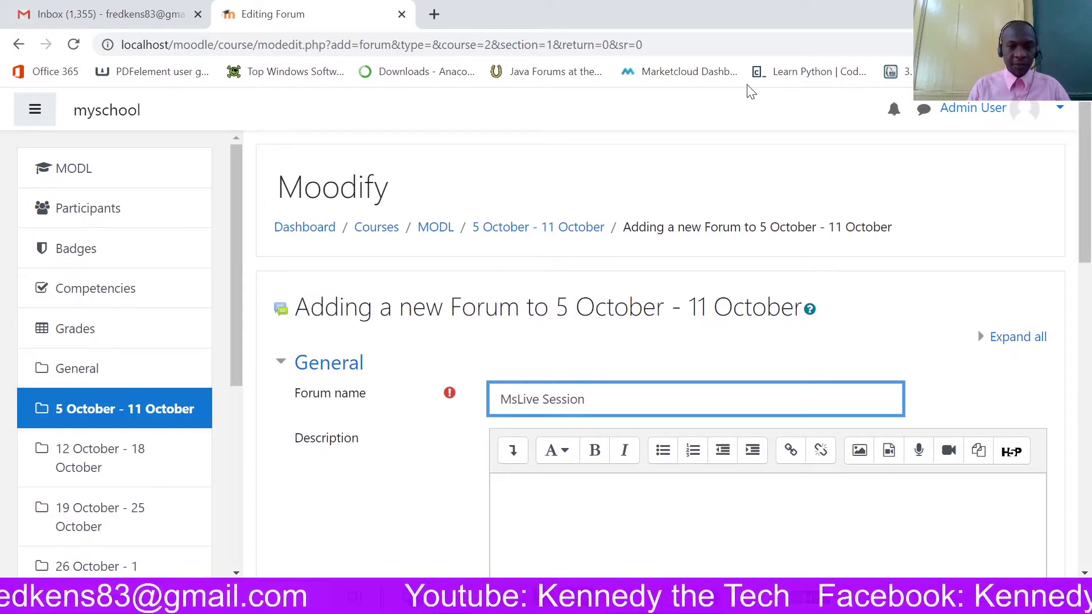
pyautogui.press('BackSpace')
pyautogui.write('S ')
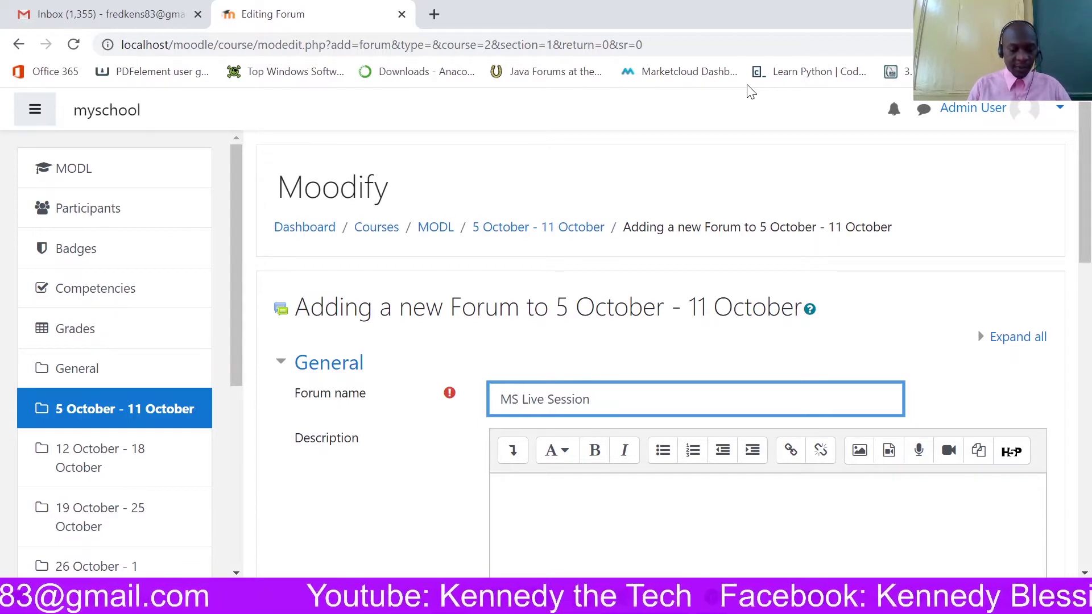
pyautogui.write('teams')
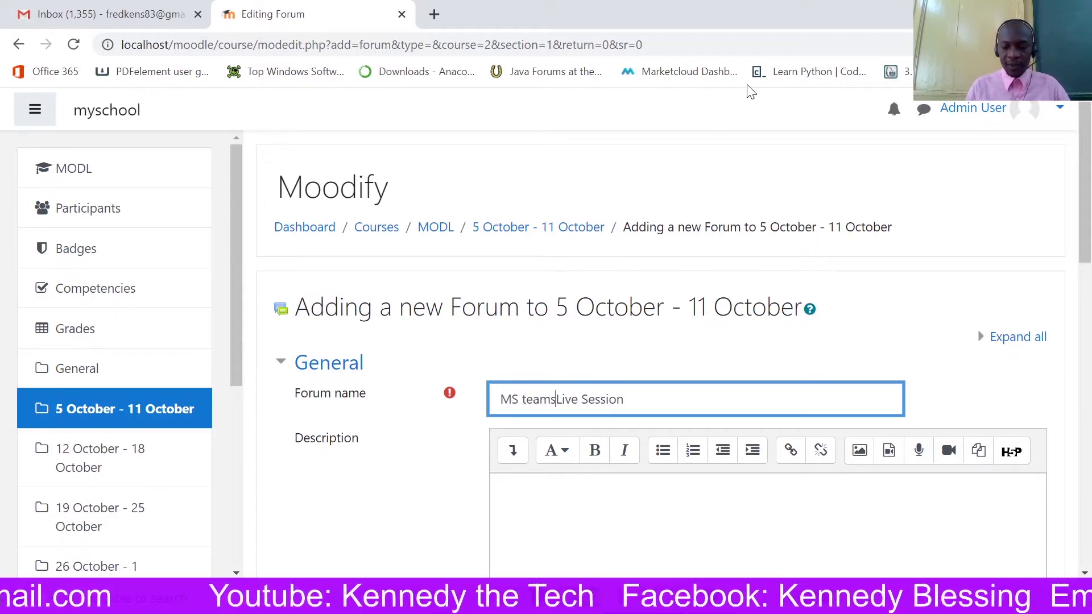
pyautogui.press('BackSpace')
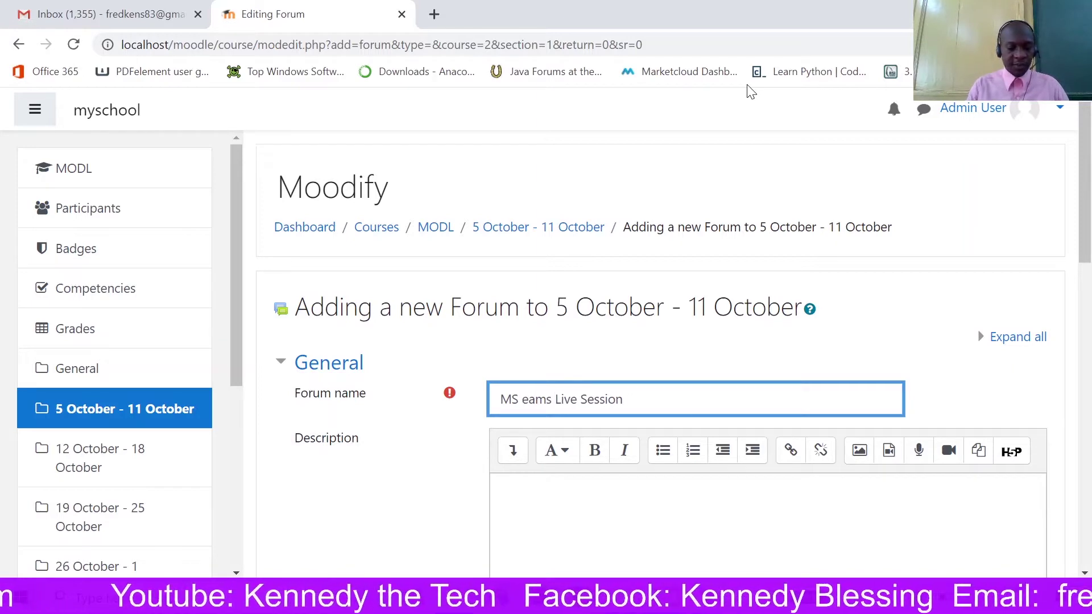
pyautogui.write('T')
# Enter "click on the Teams link to join session" as the forum's description.
pyautogui.scroll(-1, 698, 144)
pyautogui.scroll(-3, 654, 228)
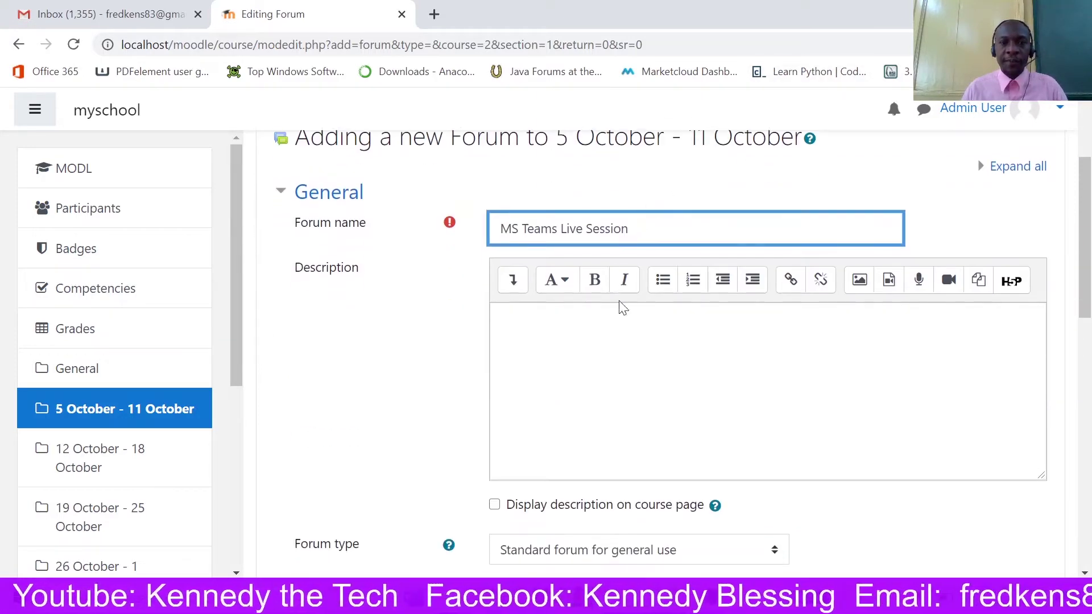
pyautogui.click(621, 307)
pyautogui.scroll(-4, 622, 307)
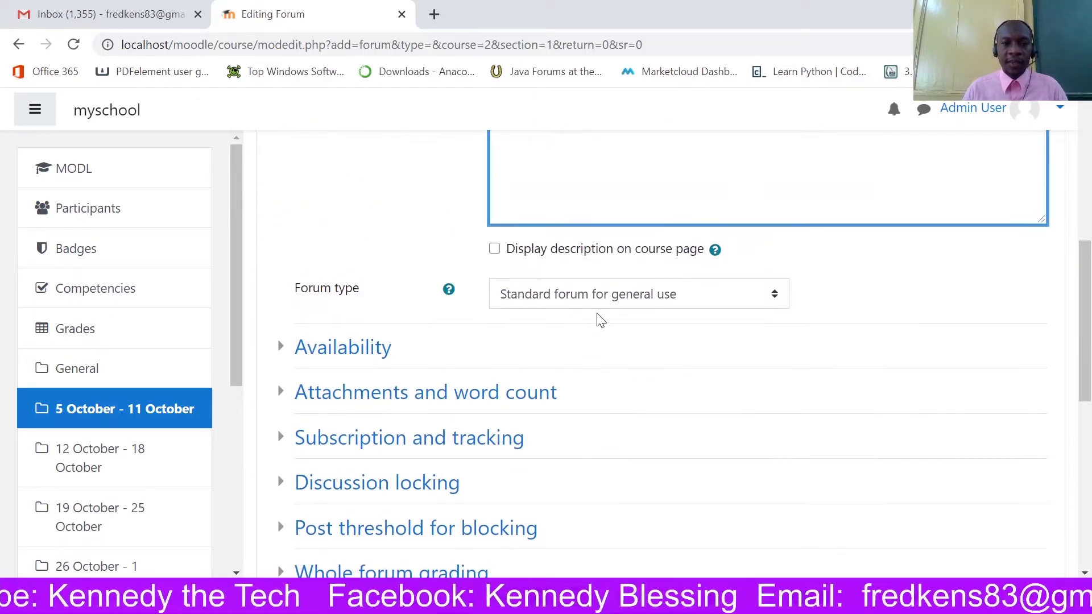
pyautogui.scroll(4, 601, 320)
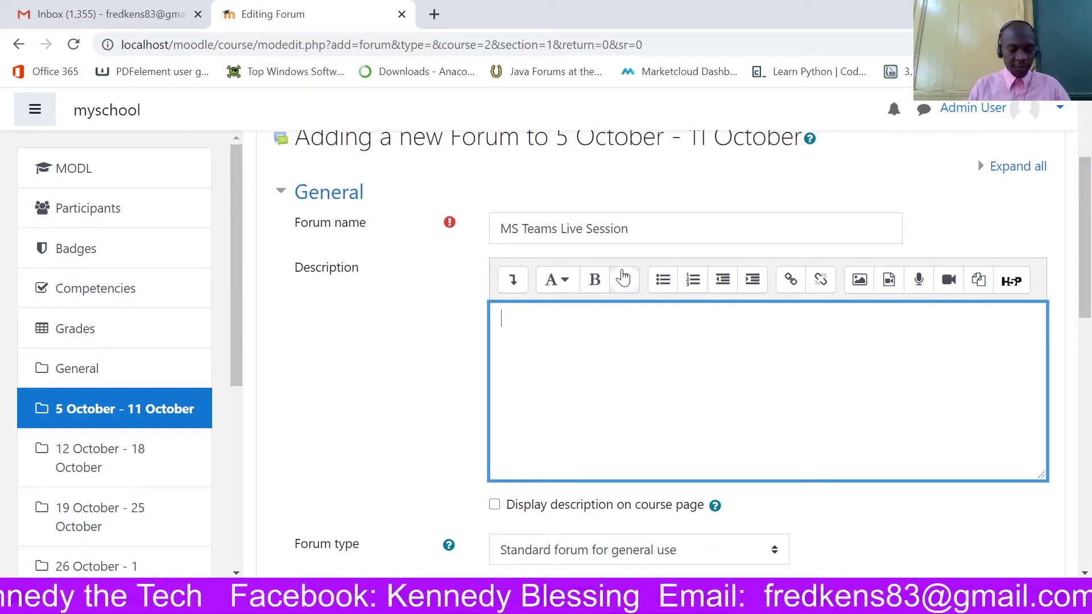
pyautogui.write('click on th')
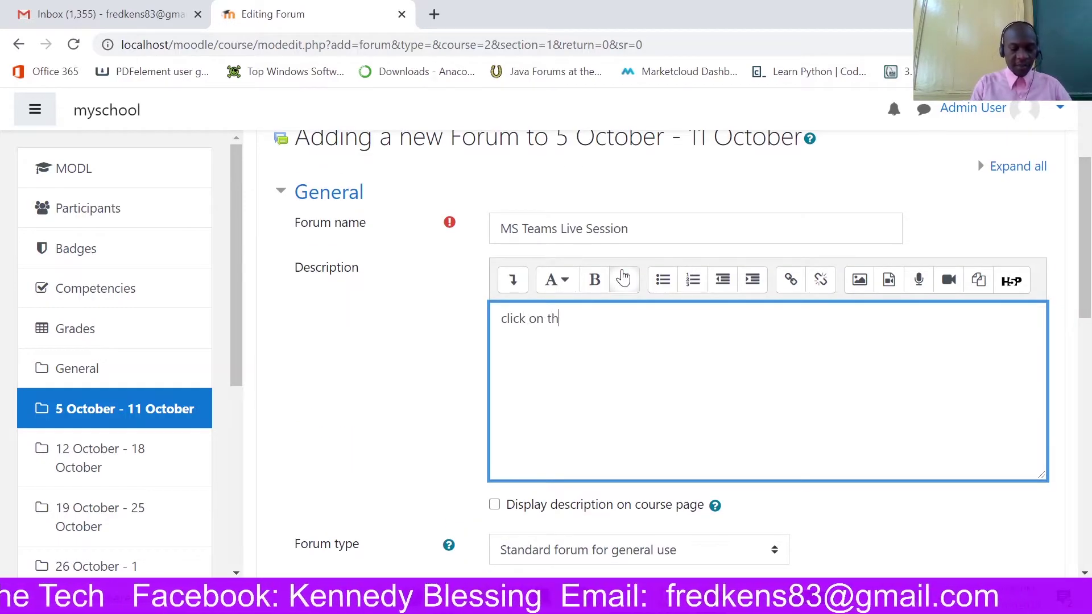
pyautogui.write('e Tweaxms')
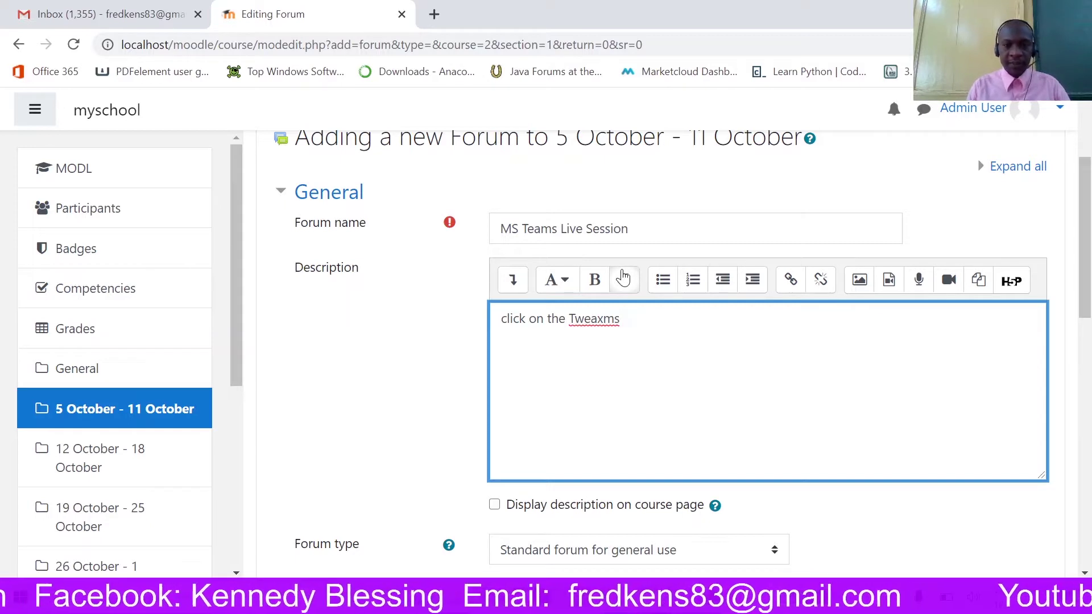
pyautogui.press('BackSpace')
pyautogui.press('BackSpace')
pyautogui.press('BackSpace')
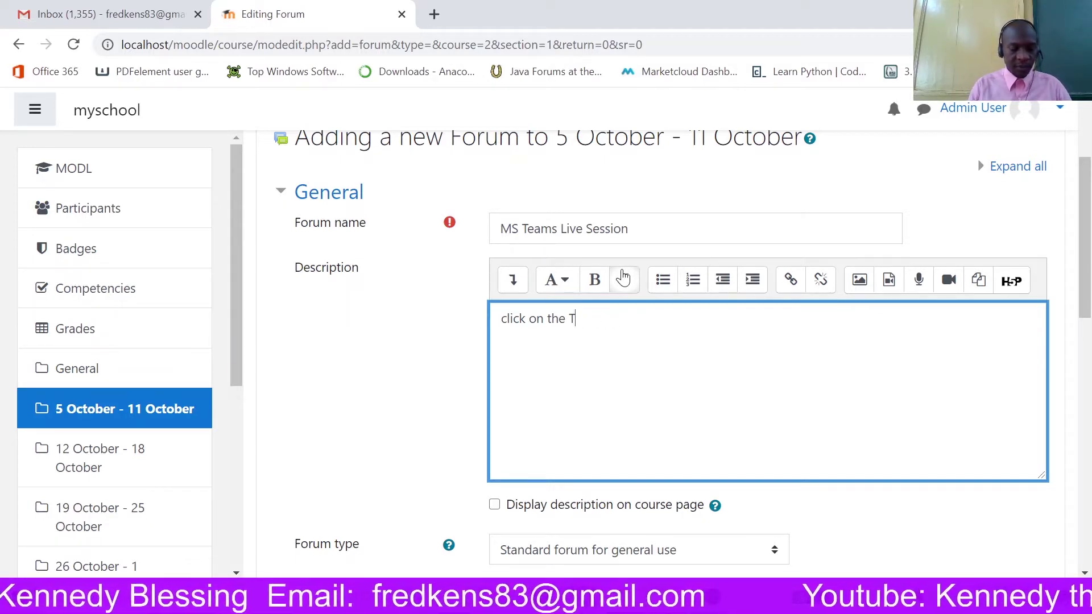
pyautogui.write('eams link ')
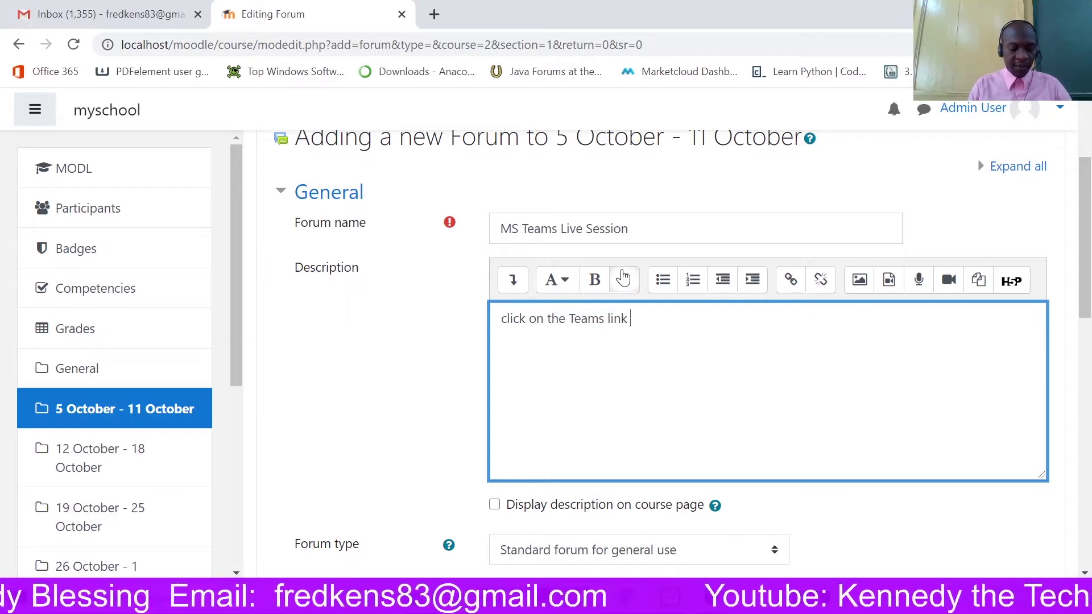
pyautogui.write('to jo')
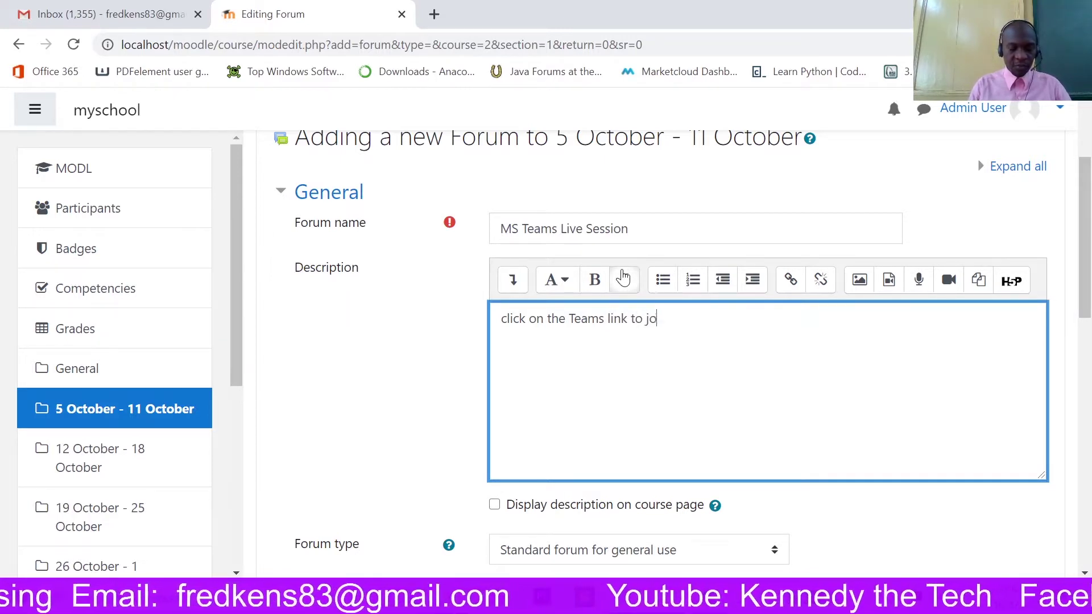
pyautogui.write('in session')
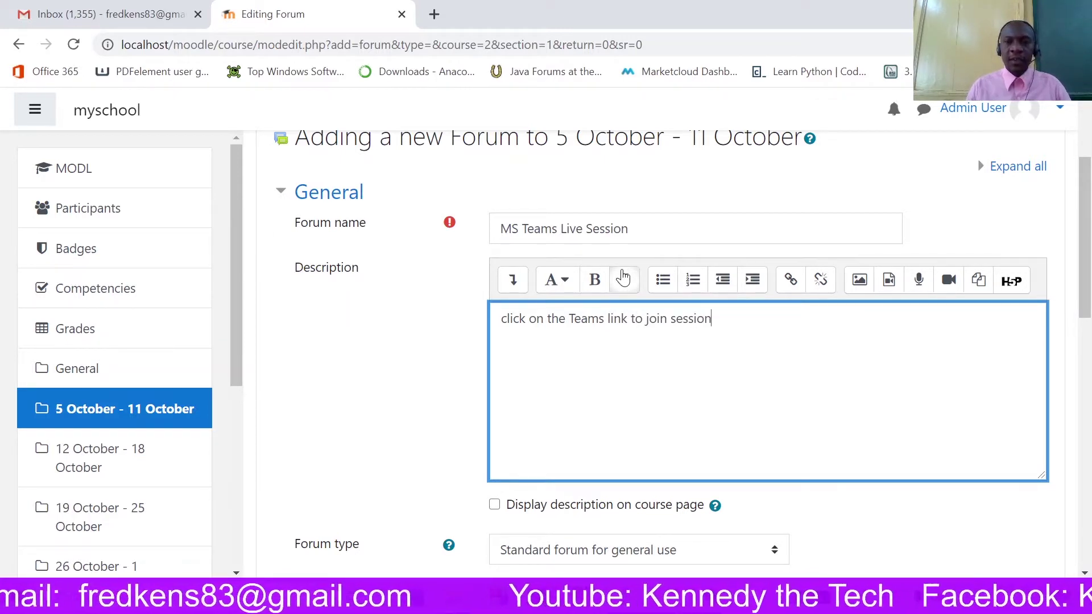
# Save the new forum with its remaining settings at their defaults and display it.
pyautogui.scroll(-1, 461, 342)
pyautogui.scroll(-3, 465, 343)
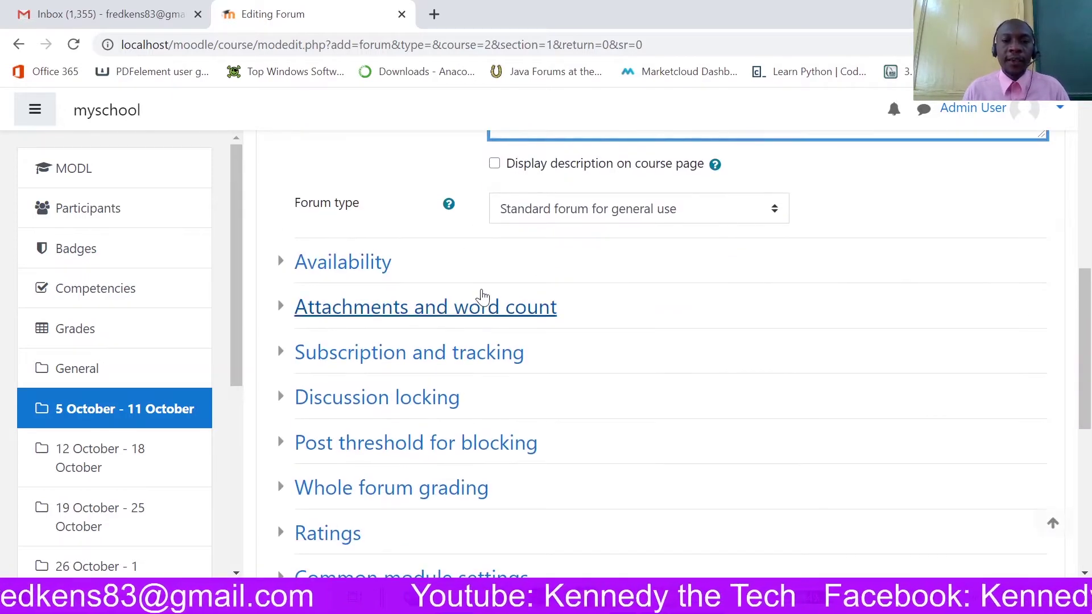
pyautogui.scroll(4, 563, 258)
pyautogui.scroll(3, 566, 256)
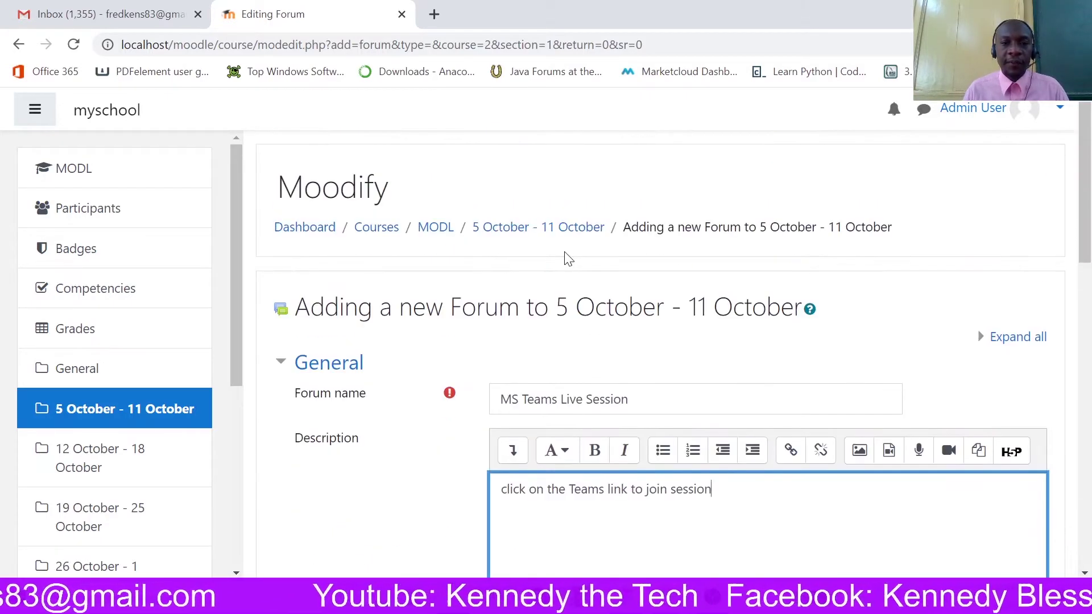
pyautogui.scroll(-4, 565, 272)
pyautogui.scroll(-7, 557, 370)
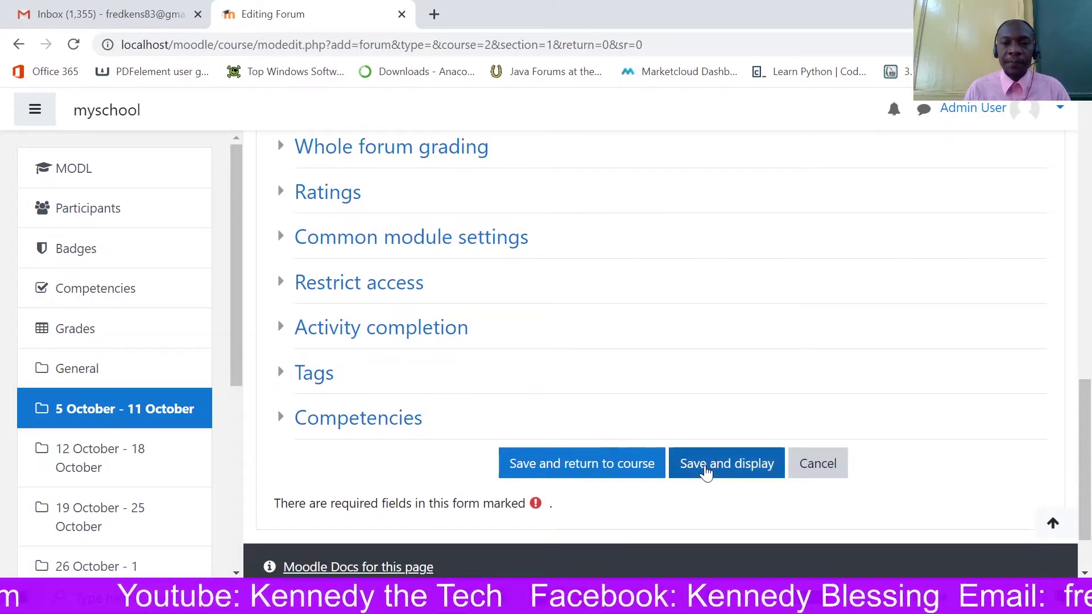
pyautogui.click(705, 469)
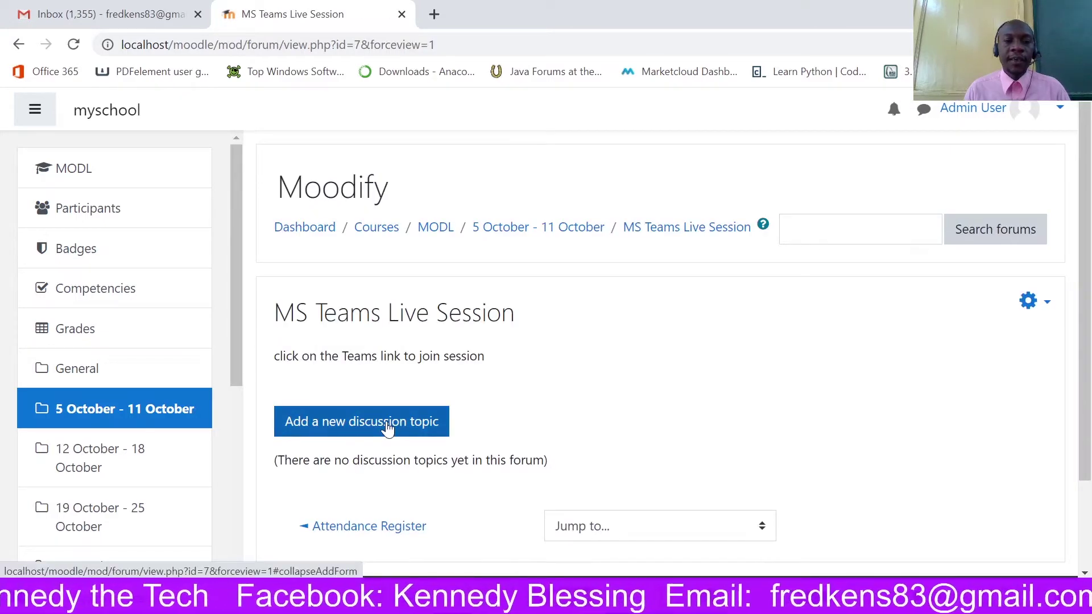
# Start a new discussion topic in the forum with the subject "Ms Teams Live Session".
pyautogui.click(388, 427)
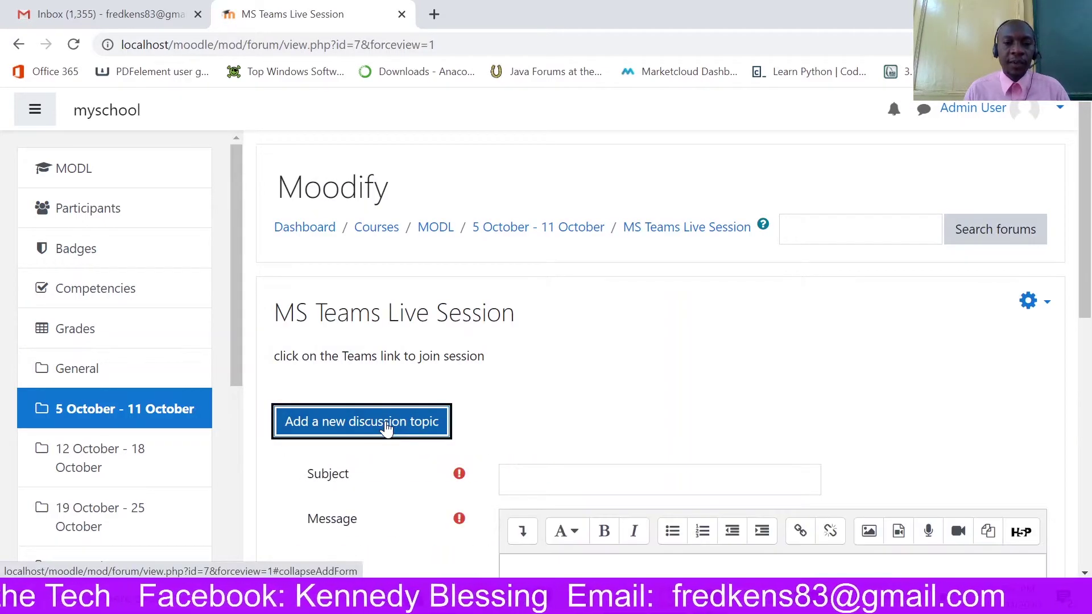
pyautogui.scroll(-3, 572, 386)
pyautogui.click(571, 318)
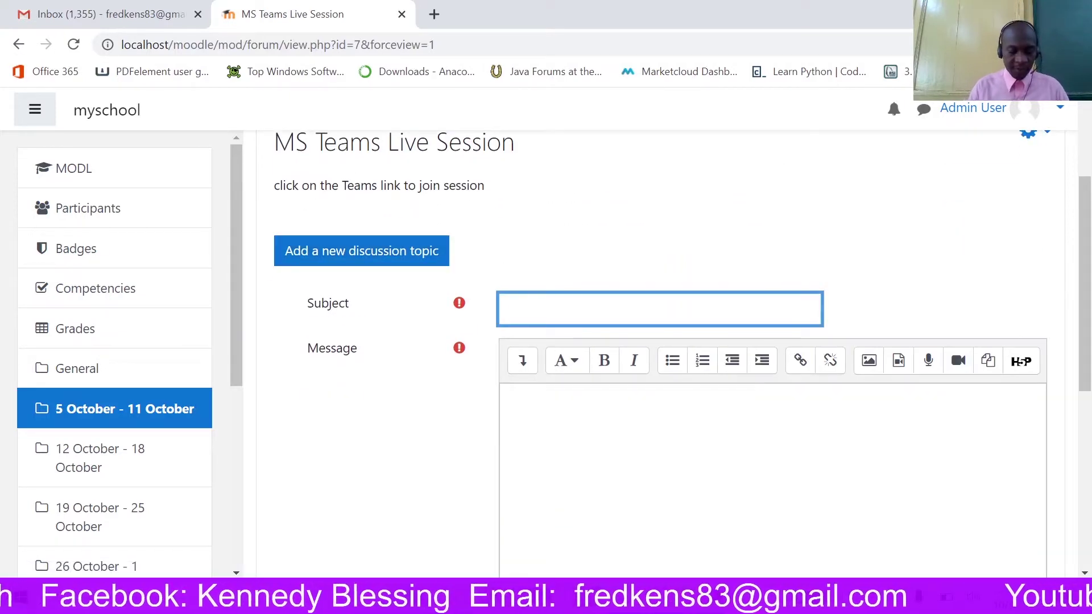
pyautogui.write('Me')
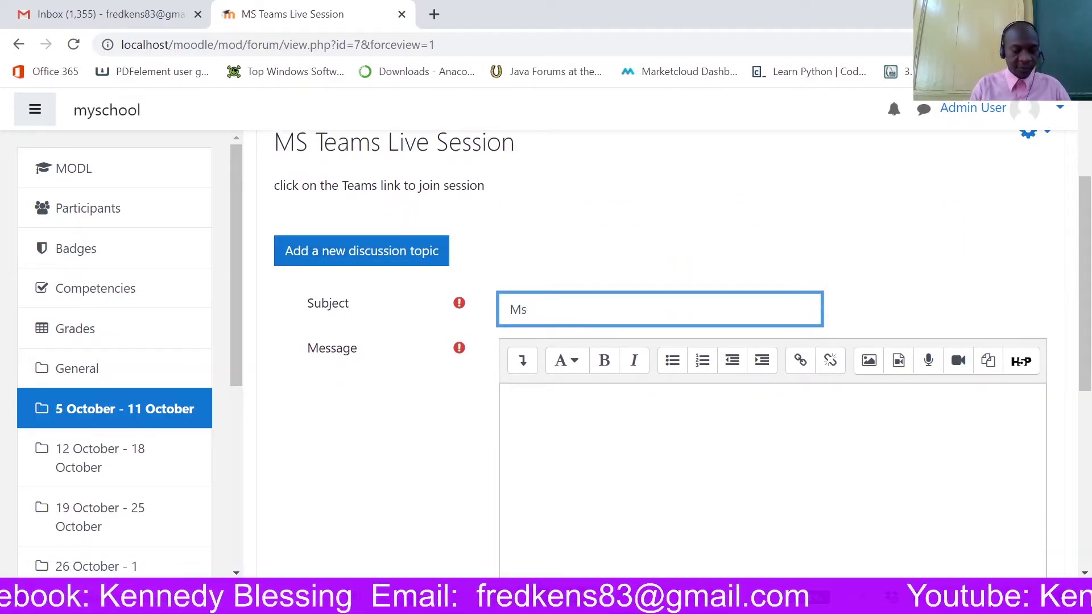
pyautogui.write(' teams ')
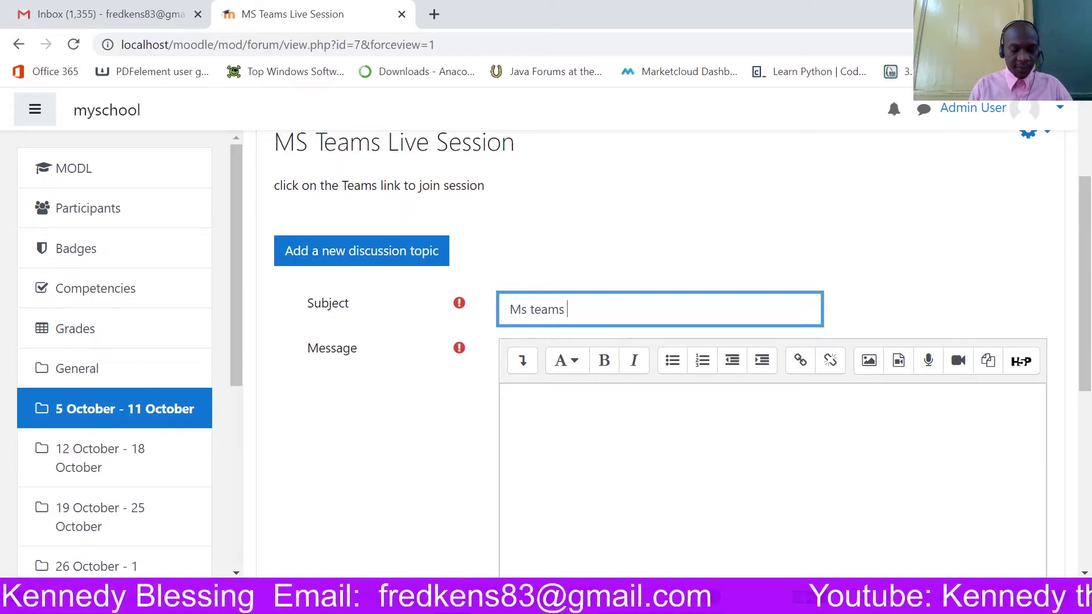
pyautogui.write('kliv')
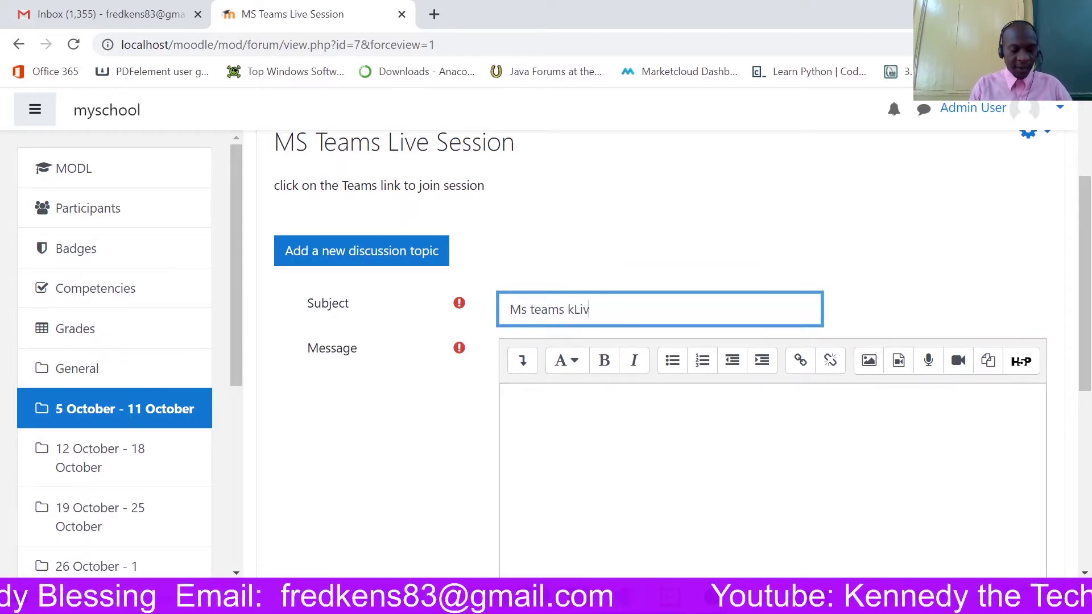
pyautogui.write('e Sessio')
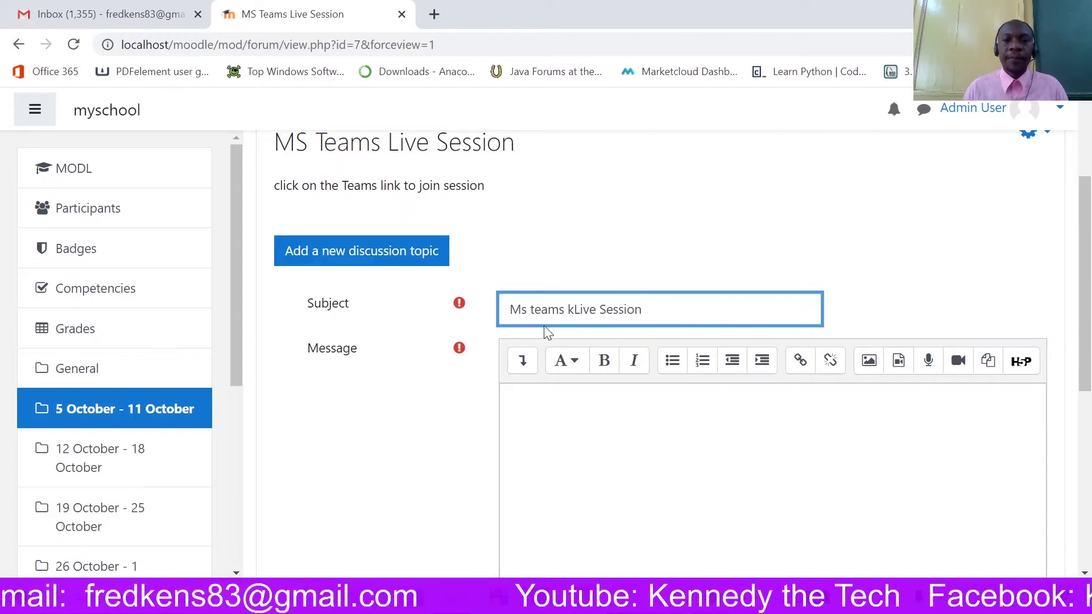
pyautogui.write('n')
pyautogui.press('BackSpace')
pyautogui.write('T')
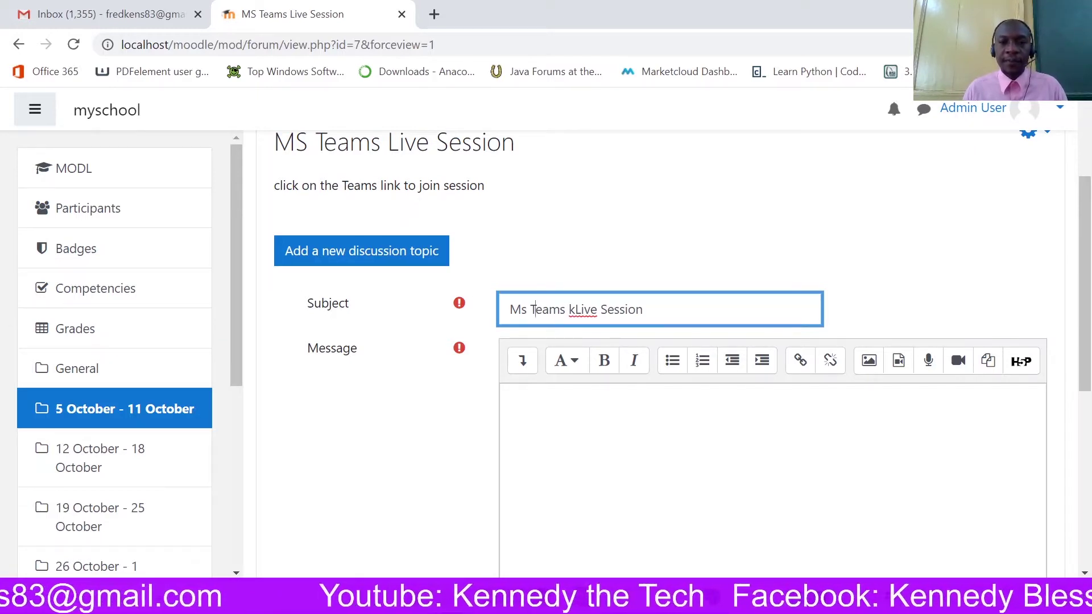
pyautogui.press('BackSpace')
# Open the Create Teams meeting dialog from the discussion topic's message editor.
pyautogui.press('Tab')
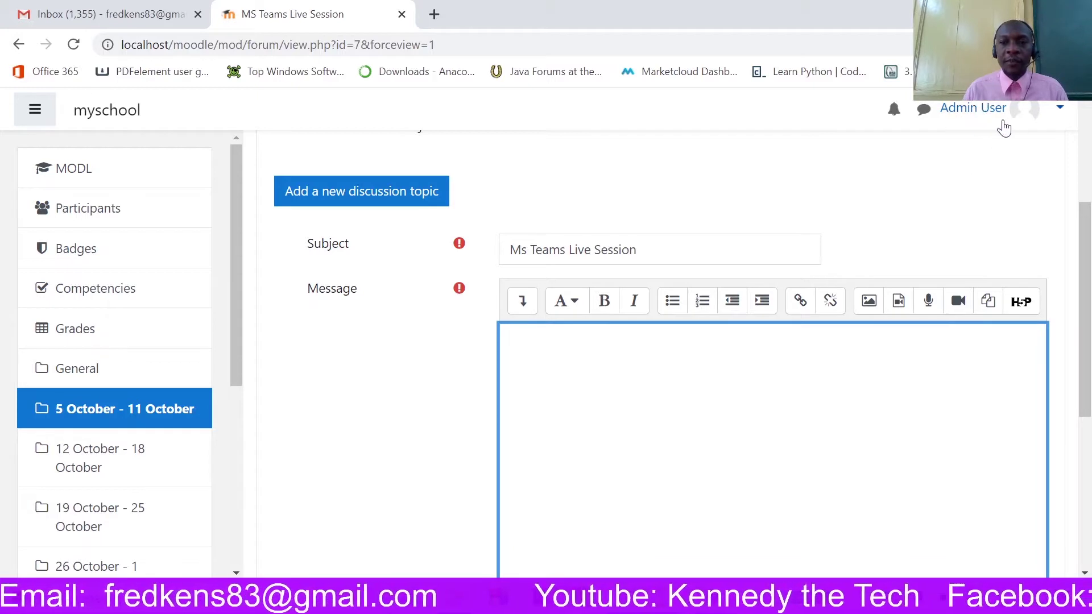
pyautogui.click(523, 306)
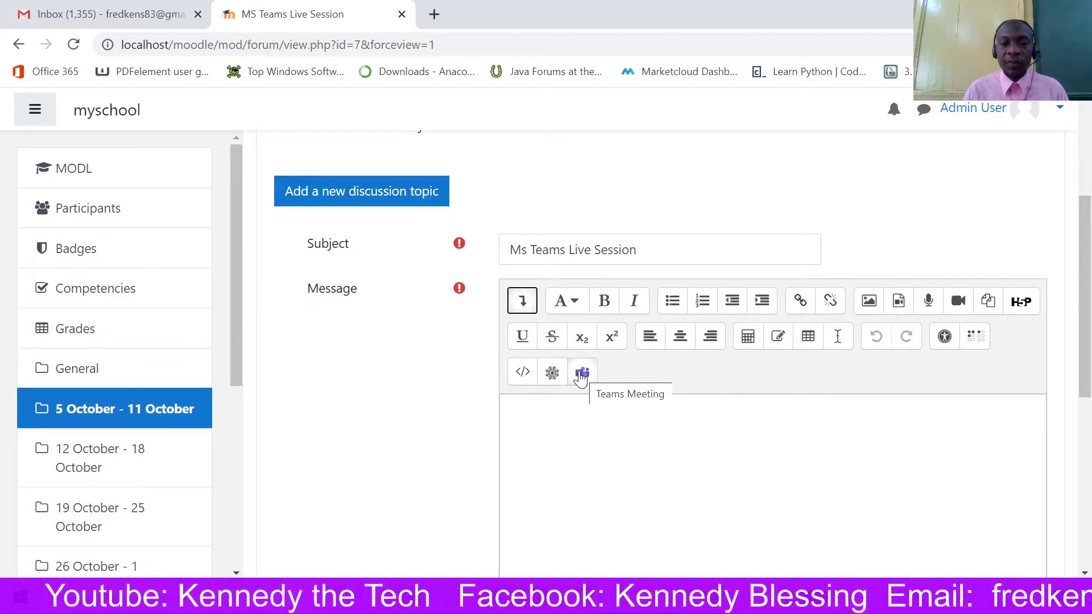
pyautogui.click(580, 377)
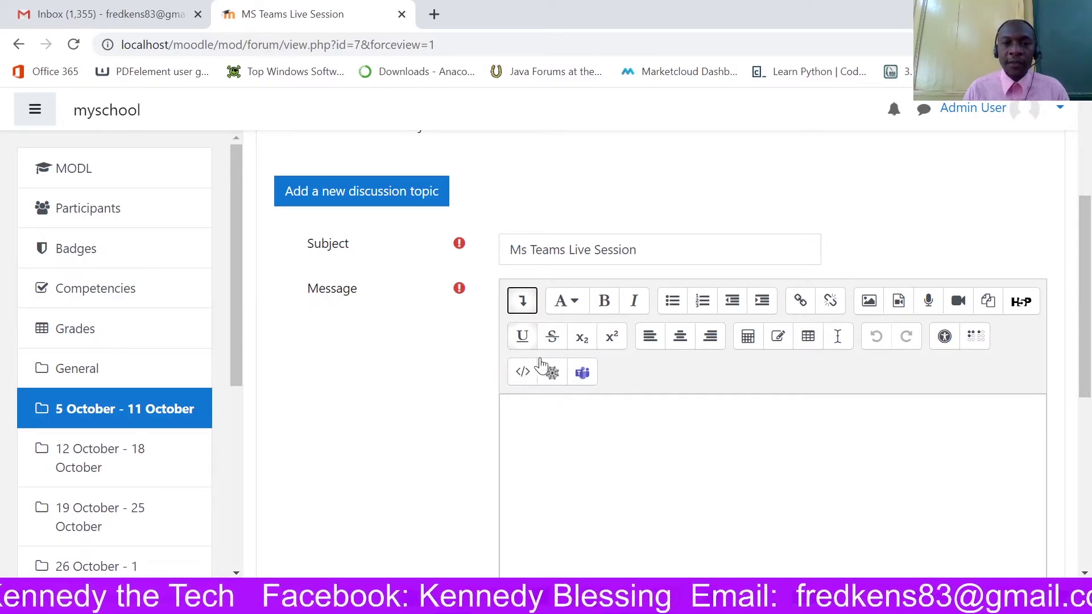
pyautogui.click(511, 409)
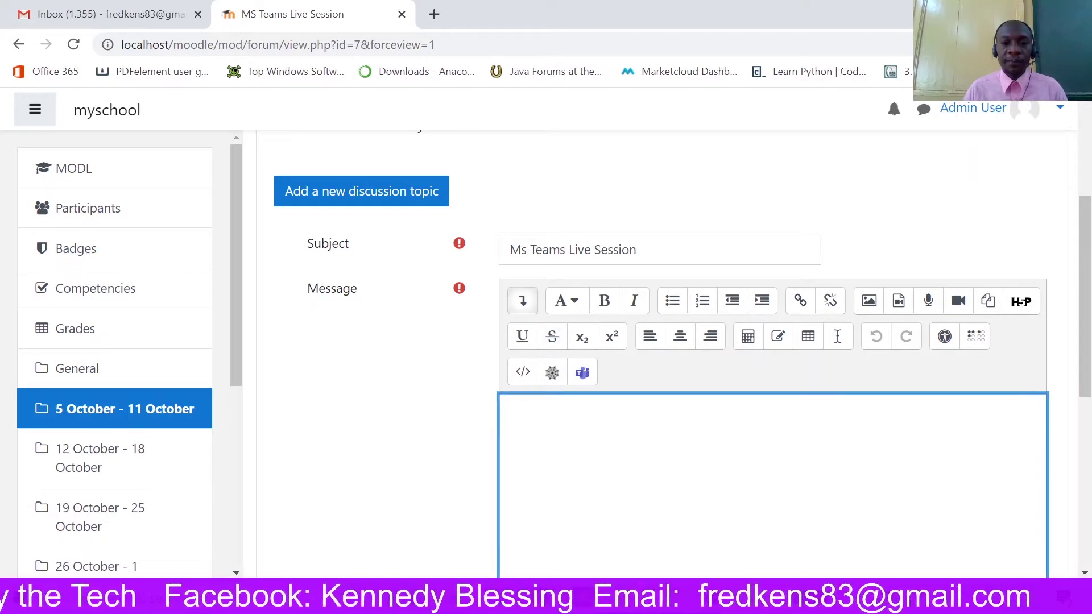
pyautogui.press('BackSpace')
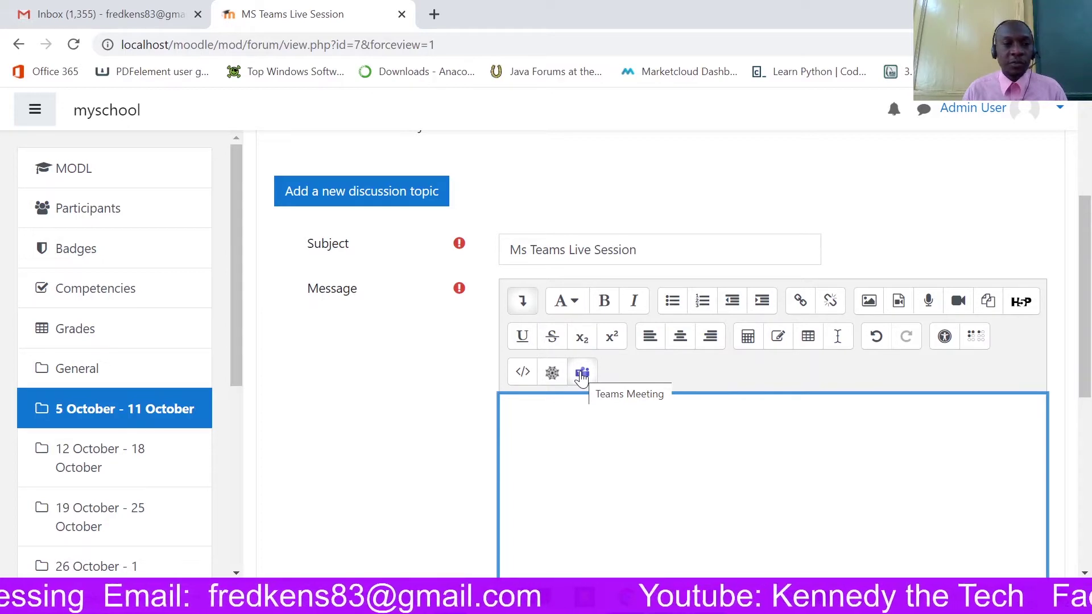
pyautogui.click(581, 375)
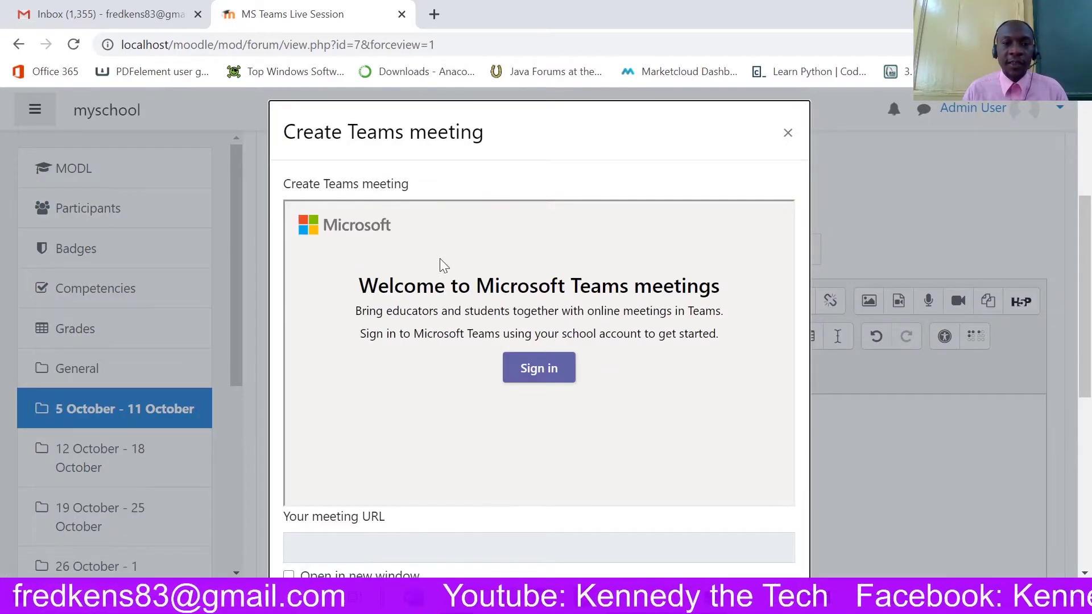
# Sign in to Microsoft Teams with the school account and start a new meeting link for the course.
pyautogui.scroll(-1, 567, 362)
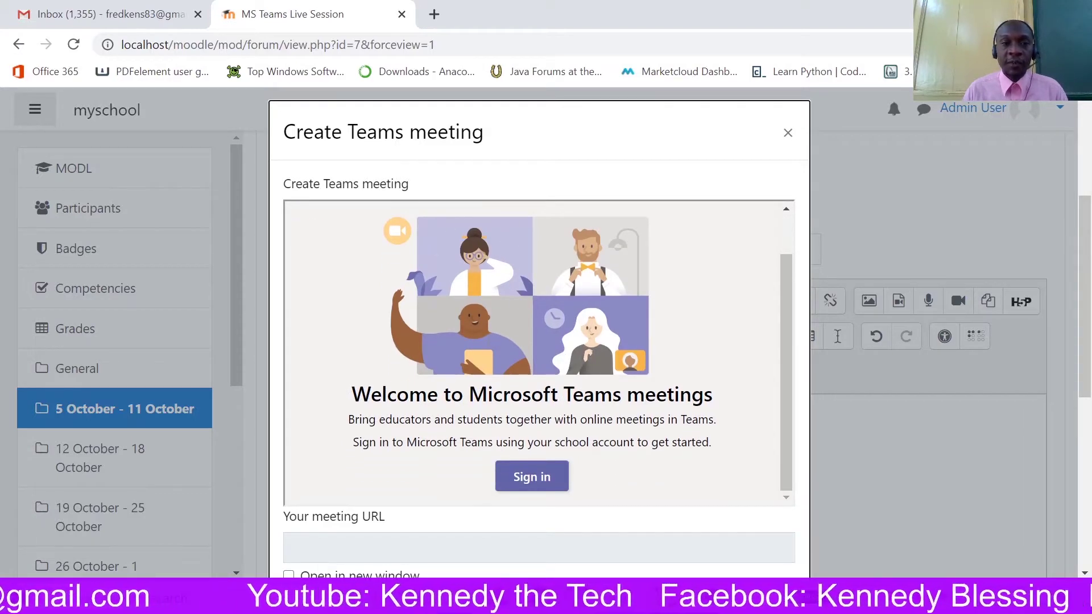
pyautogui.click(535, 477)
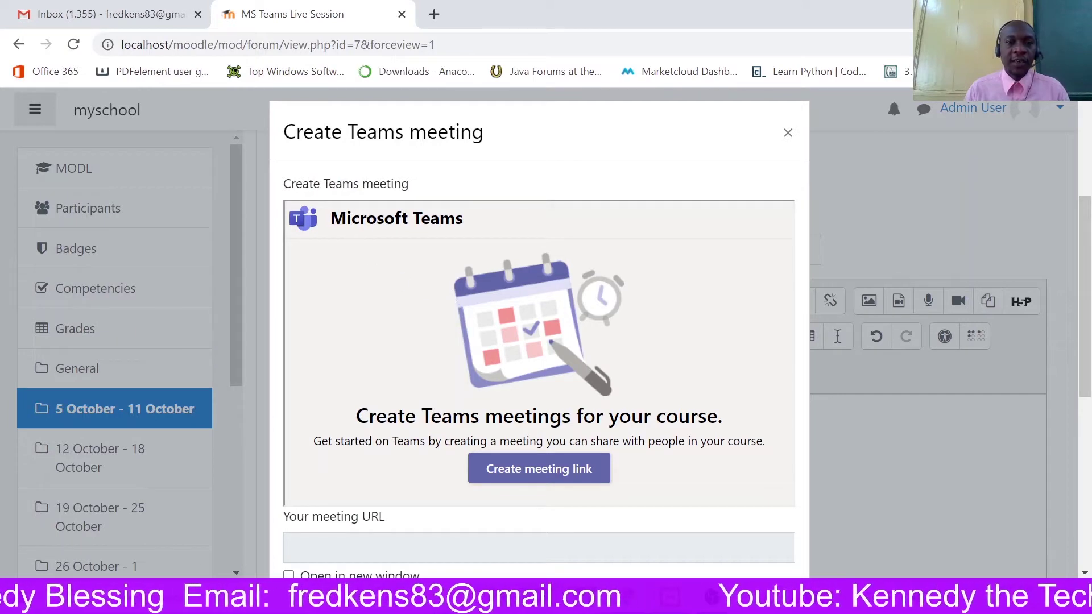
pyautogui.scroll(-5, 532, 289)
pyautogui.scroll(3, 532, 289)
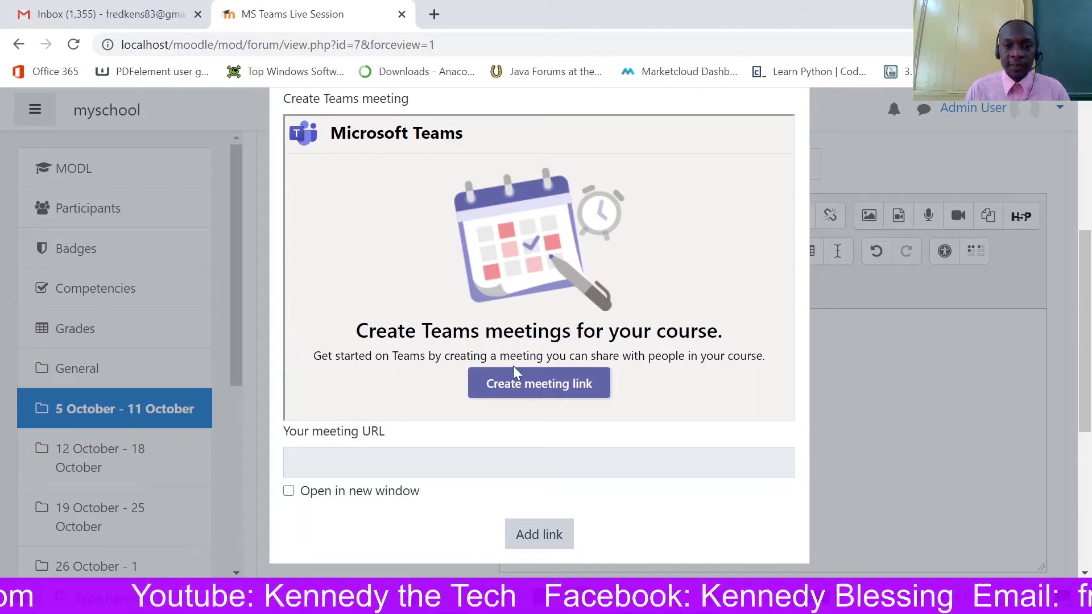
pyautogui.click(527, 393)
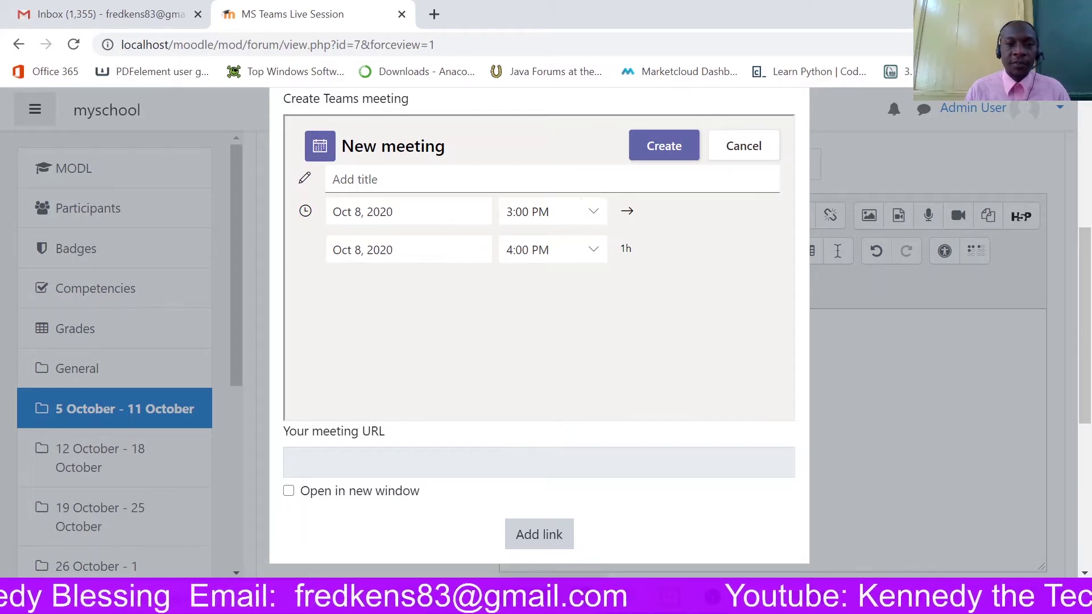
# Look through the end-time choices and try to create the meeting without a title.
pyautogui.click(528, 250)
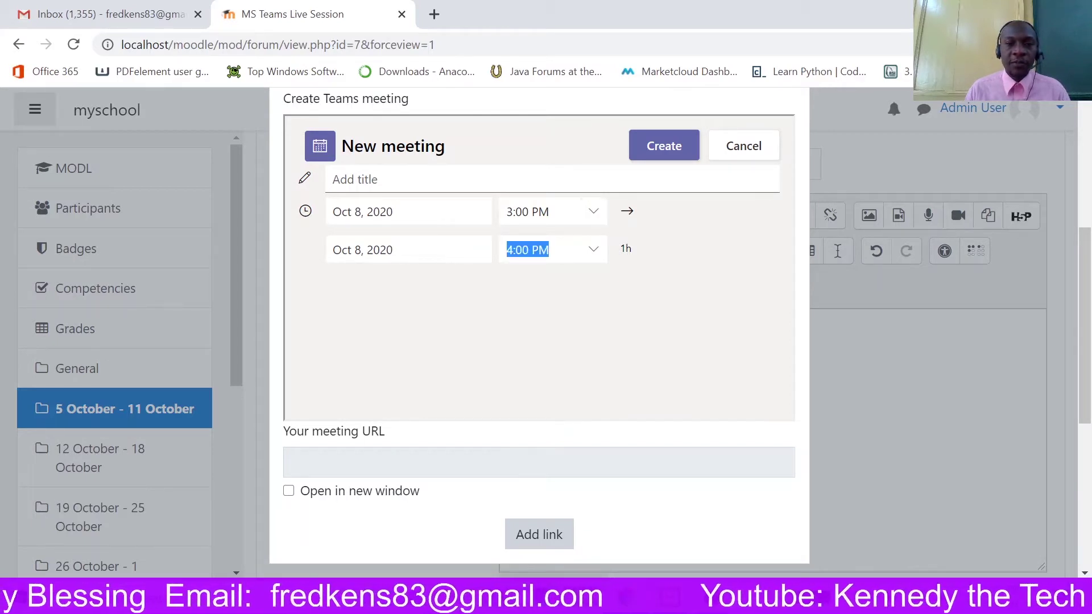
pyautogui.click(593, 252)
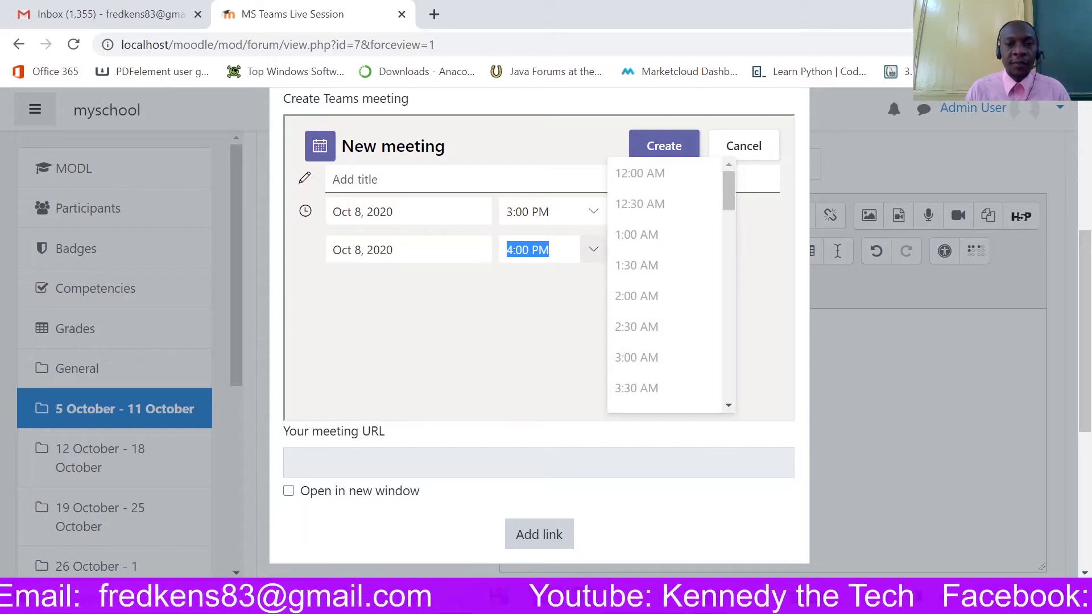
pyautogui.click(529, 250)
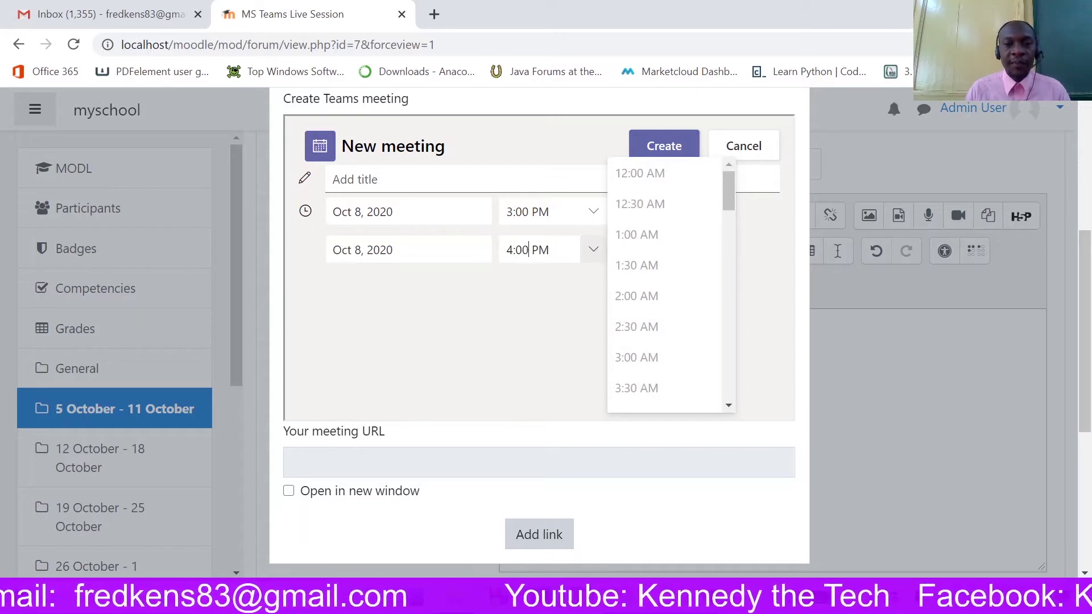
pyautogui.click(538, 272)
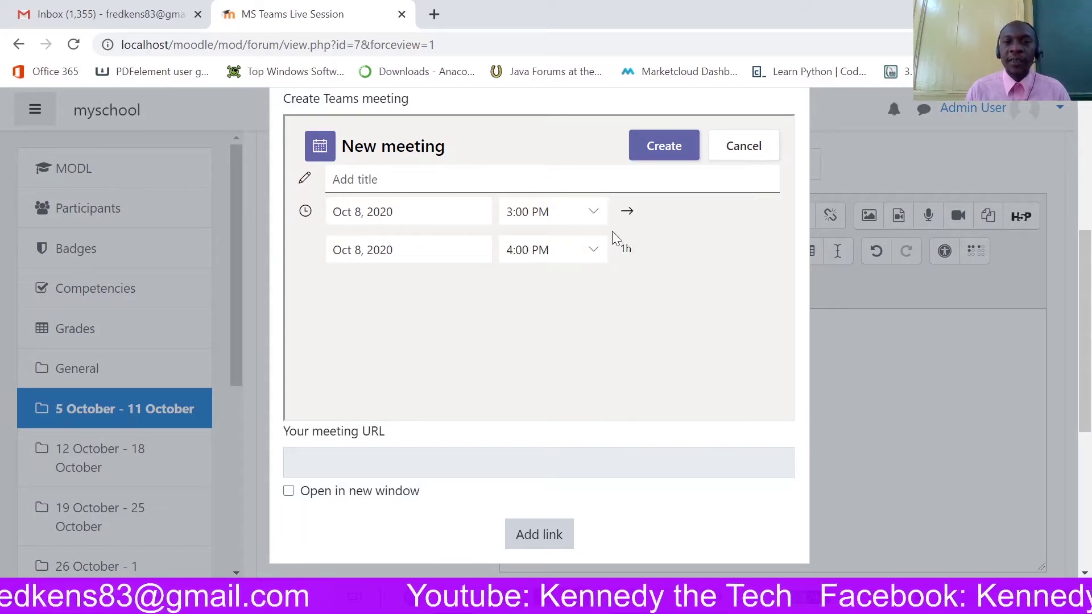
pyautogui.click(655, 148)
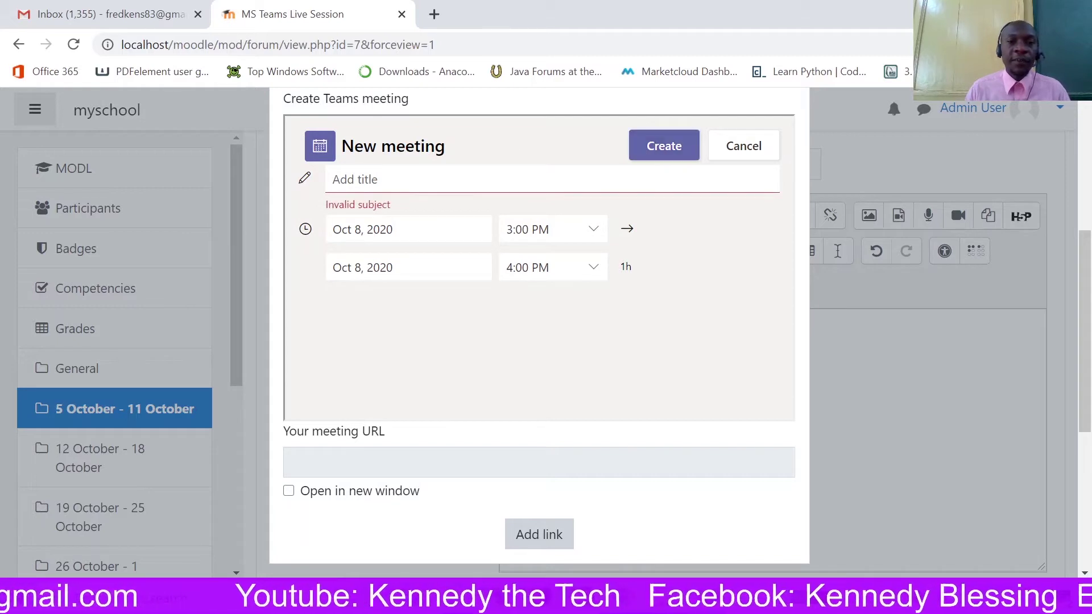
# Title the meeting "Learning Management System" and create it for Oct 8, 2020, 3:00 PM to 4:00 PM.
pyautogui.click(364, 179)
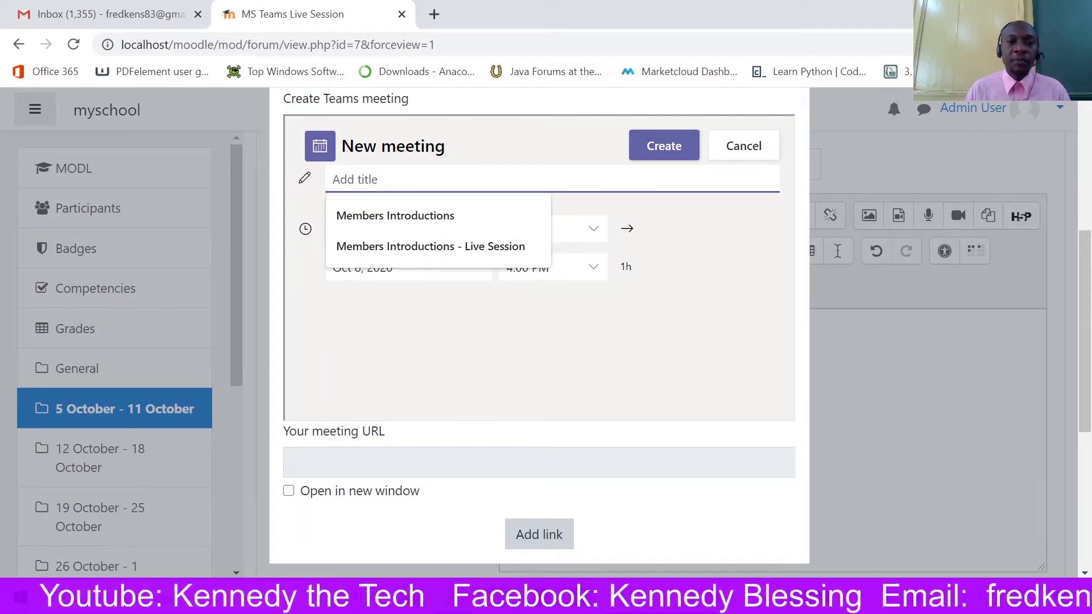
pyautogui.write('Learning')
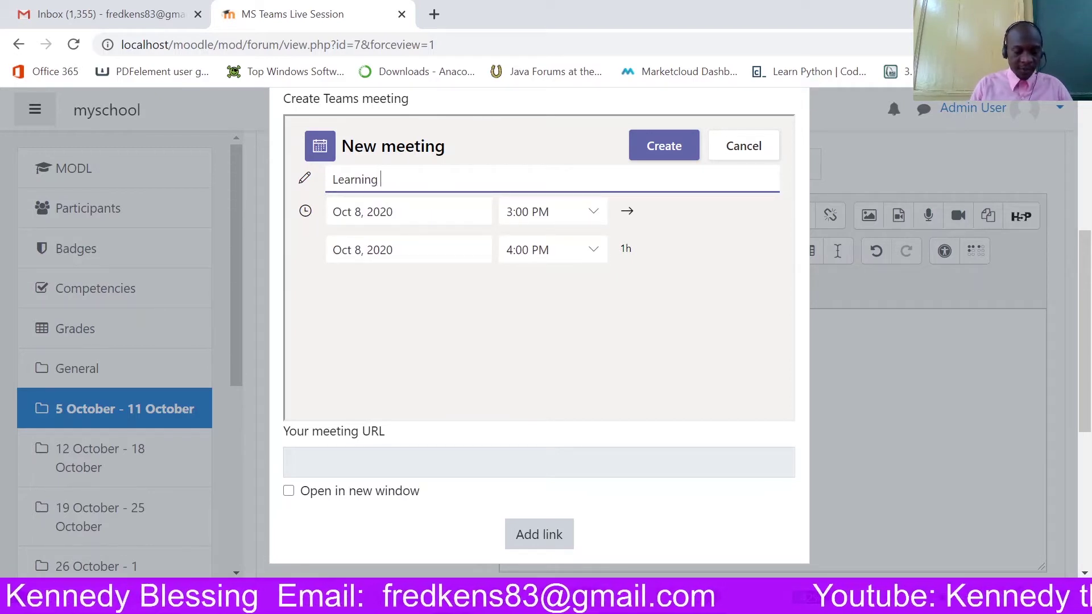
pyautogui.write(' Managem,ent')
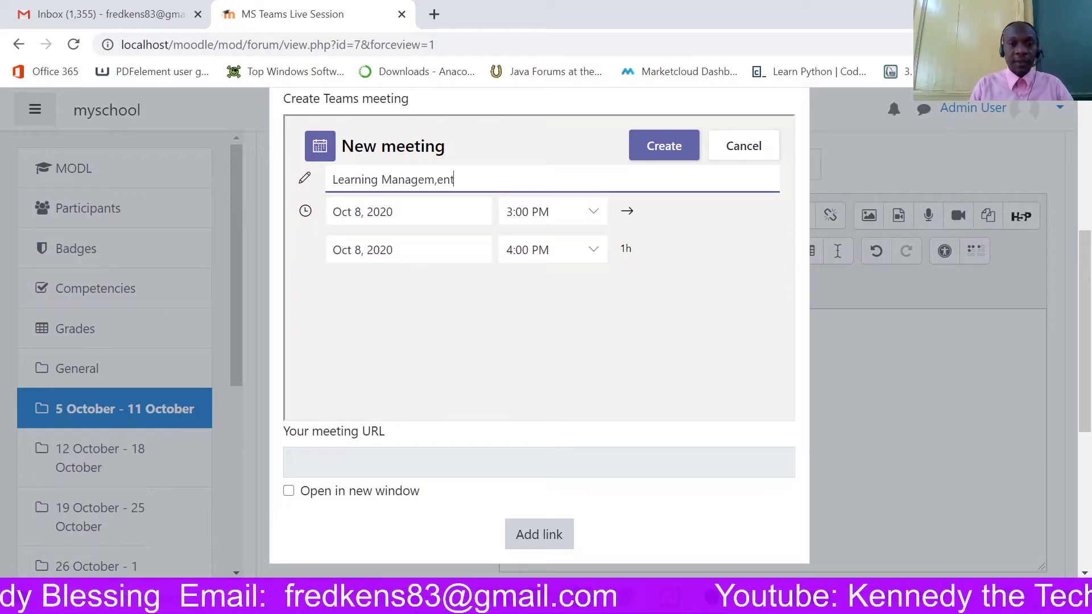
pyautogui.write(' System')
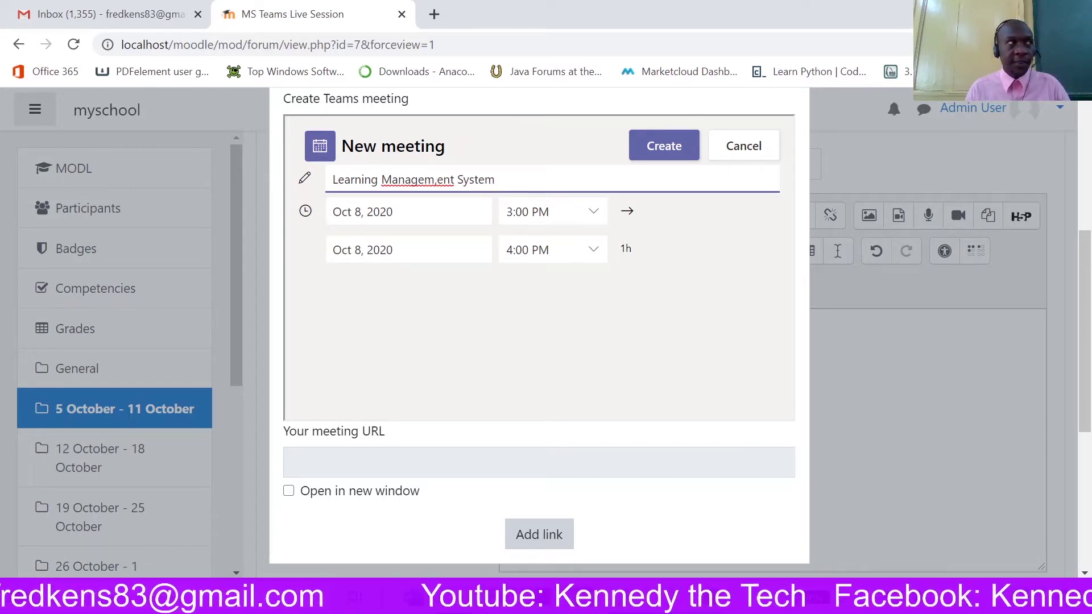
pyautogui.press('BackSpace')
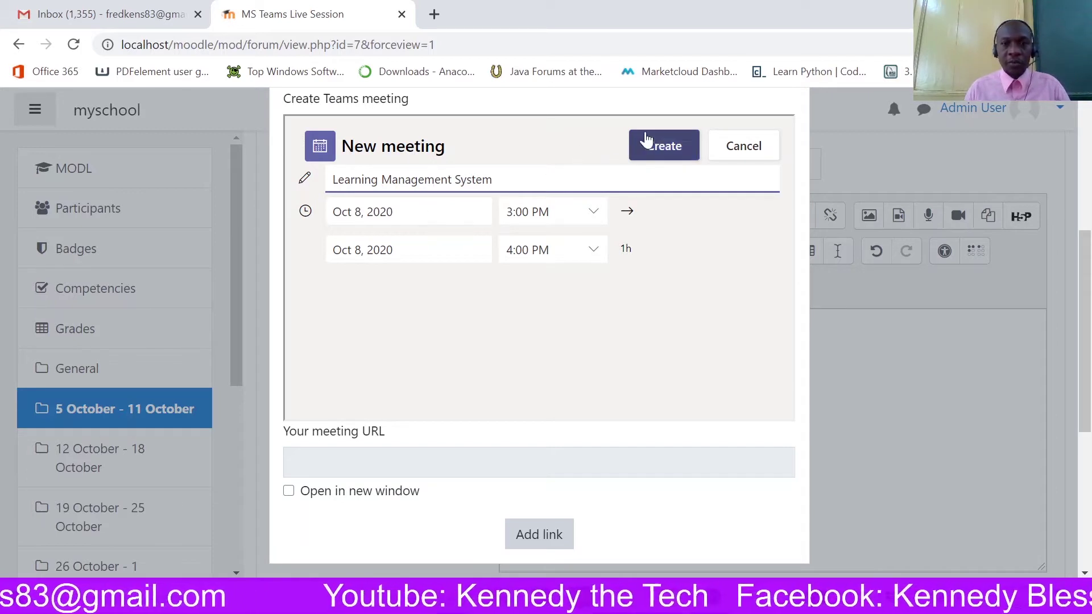
pyautogui.click(661, 153)
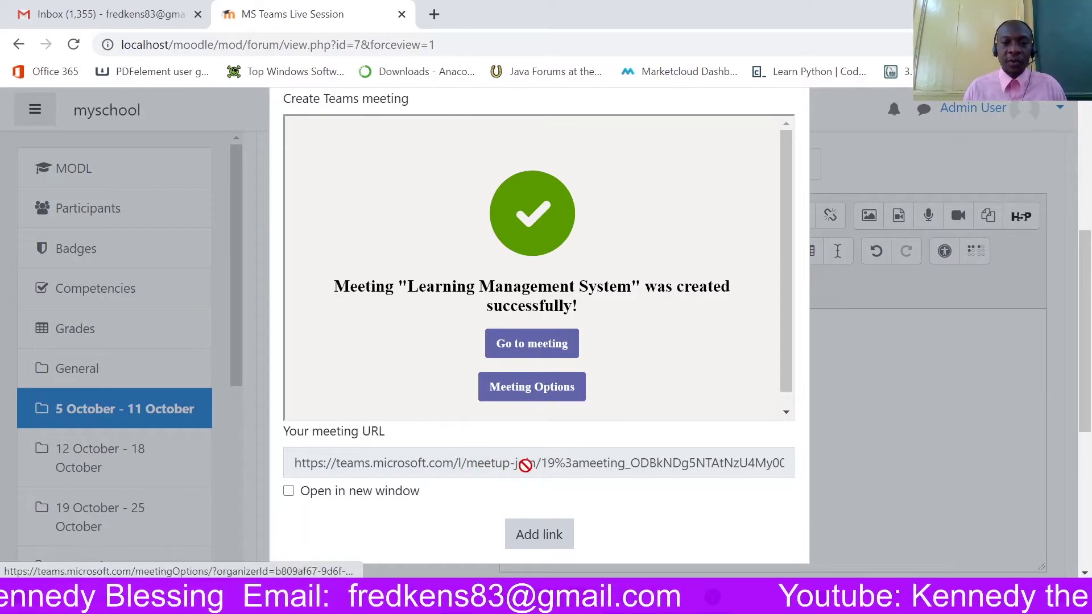
# Add the meeting link to the message and write "JOIN TEAMS MEETING" on the line above it.
pyautogui.click(530, 540)
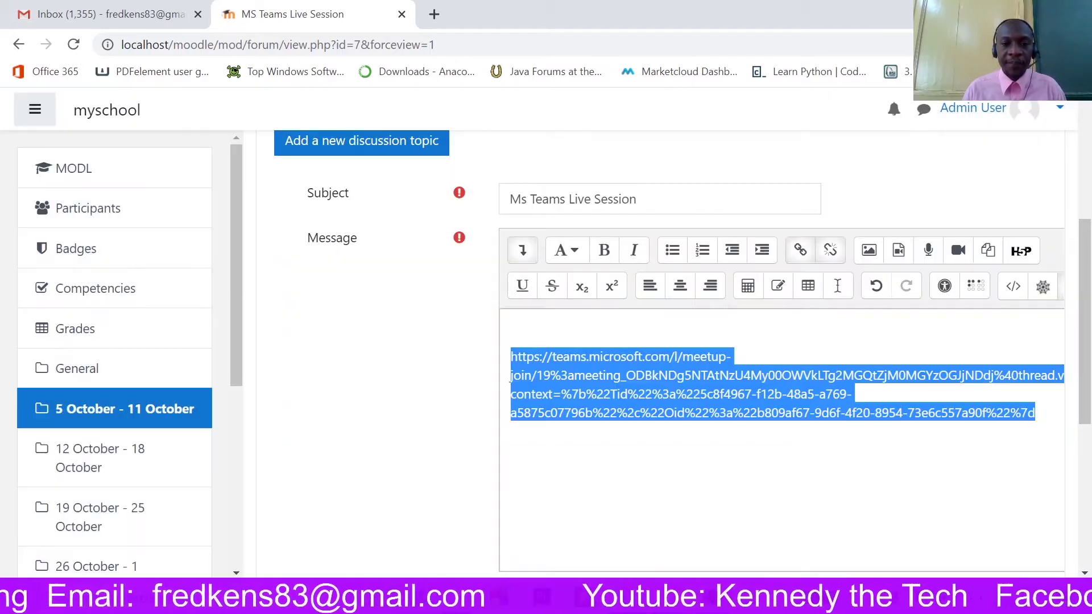
pyautogui.click(511, 445)
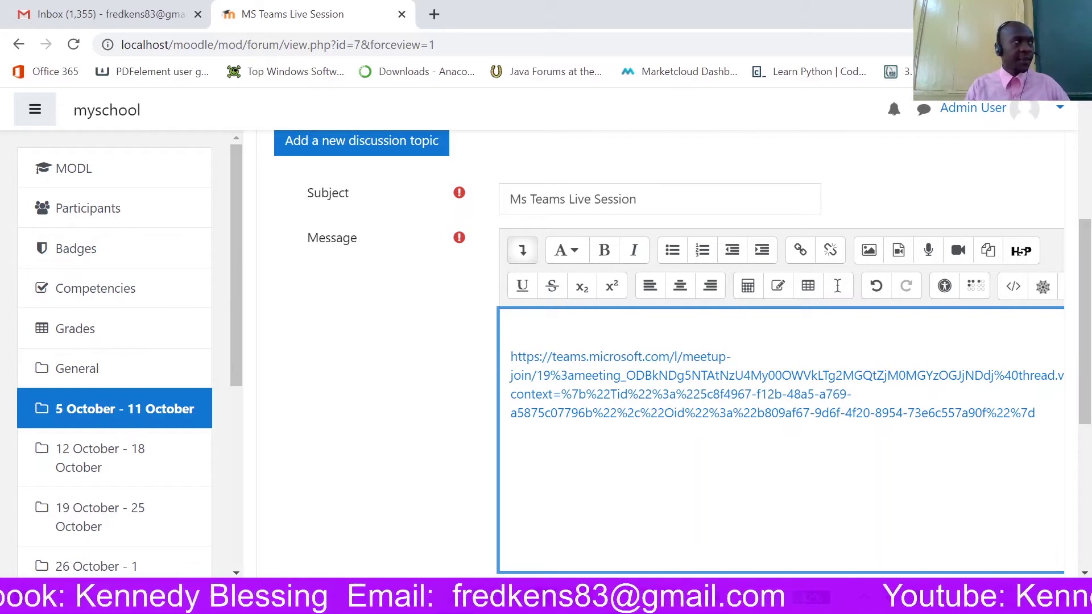
pyautogui.write('JOIN ')
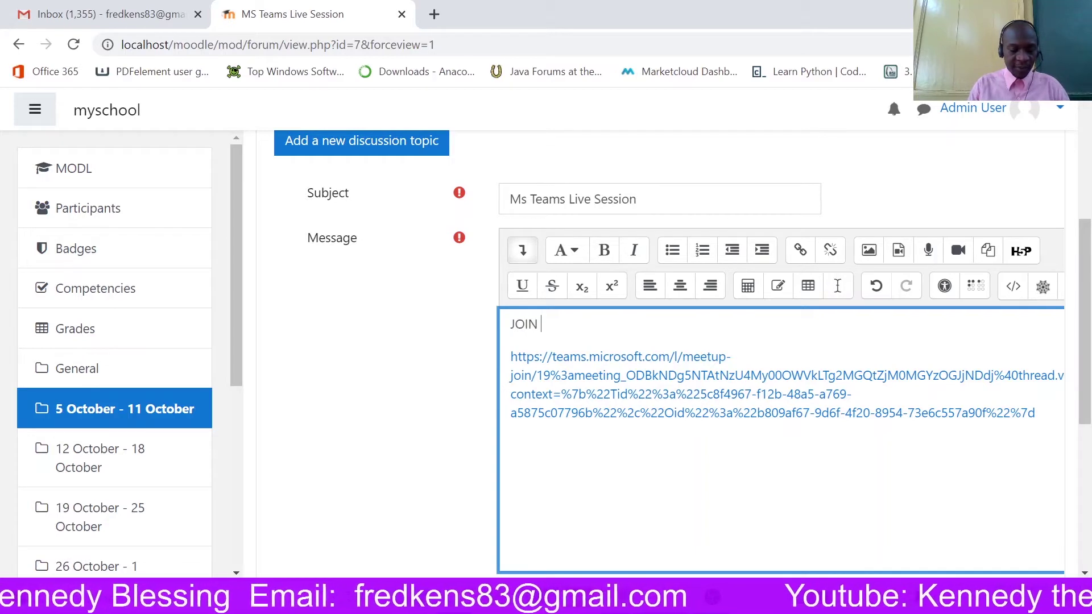
pyautogui.write('TEAMS MEETING')
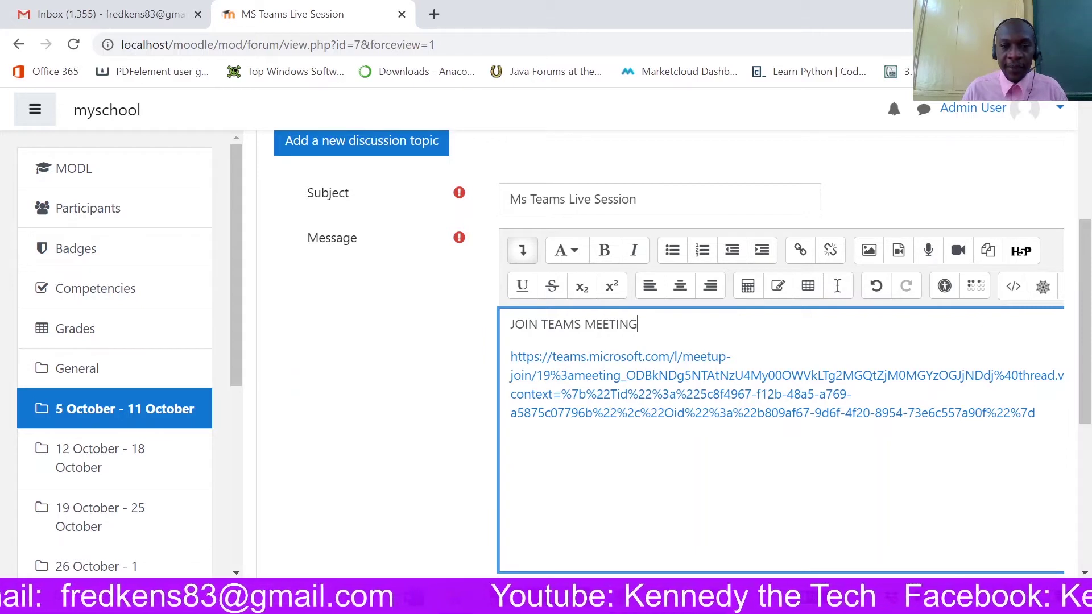
# Copy the Teams meeting URL in the message and turn the text "JOIN TEAMS MEETING" into a link to it.
pyautogui.moveTo(510, 357); pyautogui.dragTo(1035, 414)
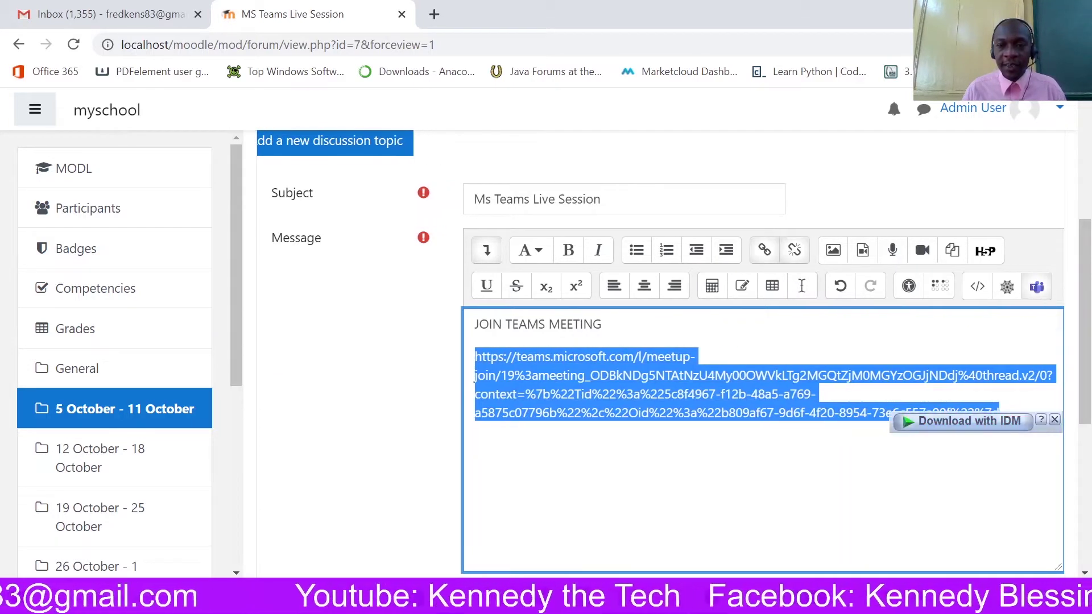
pyautogui.rightClick(691, 376)
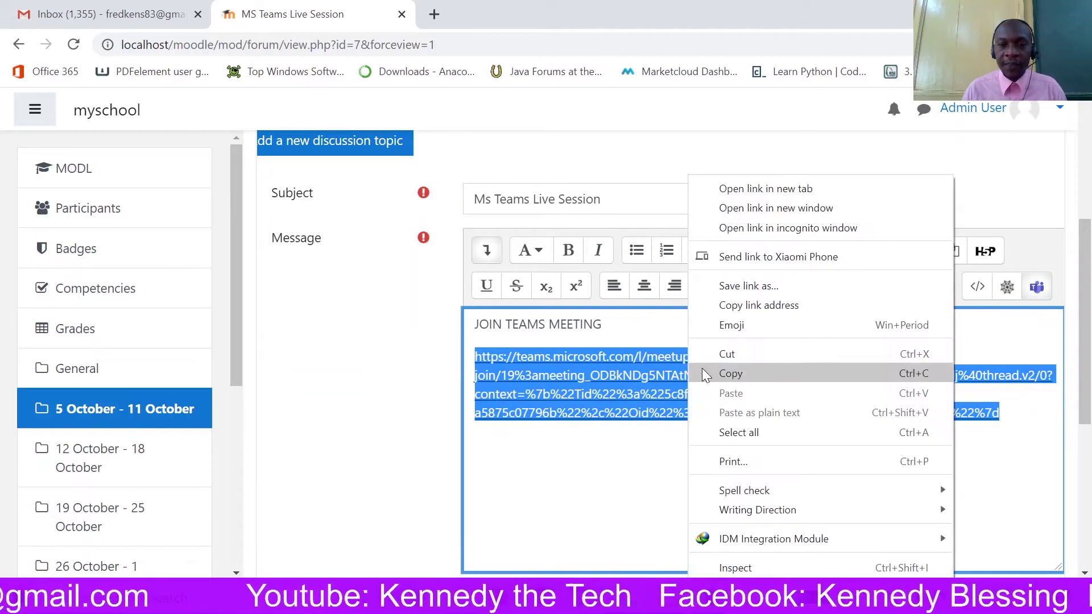
pyautogui.click(751, 373)
pyautogui.click(739, 484)
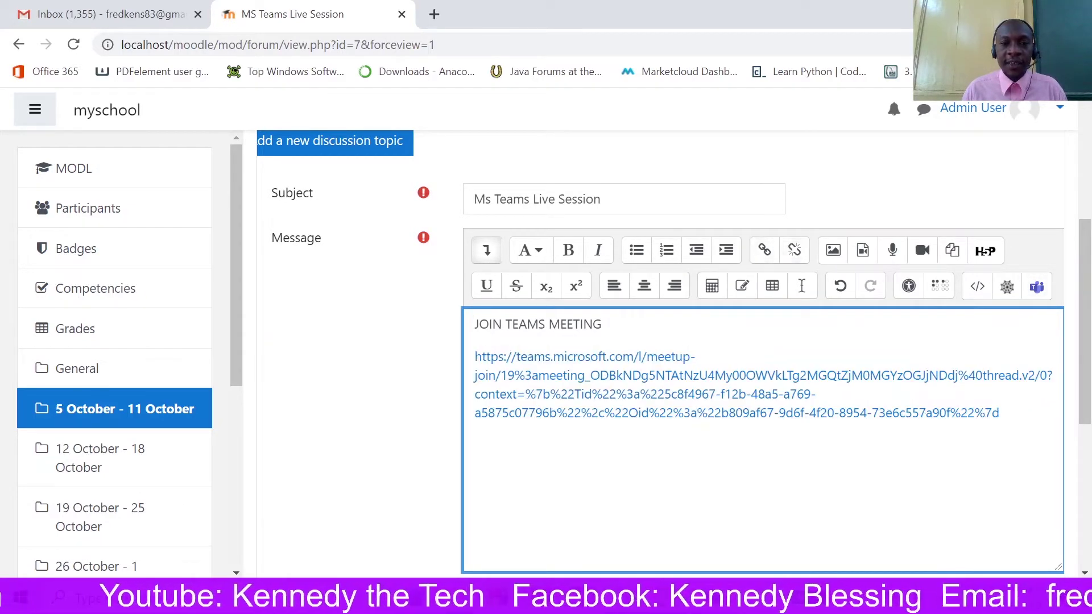
pyautogui.moveTo(475, 324); pyautogui.dragTo(602, 325)
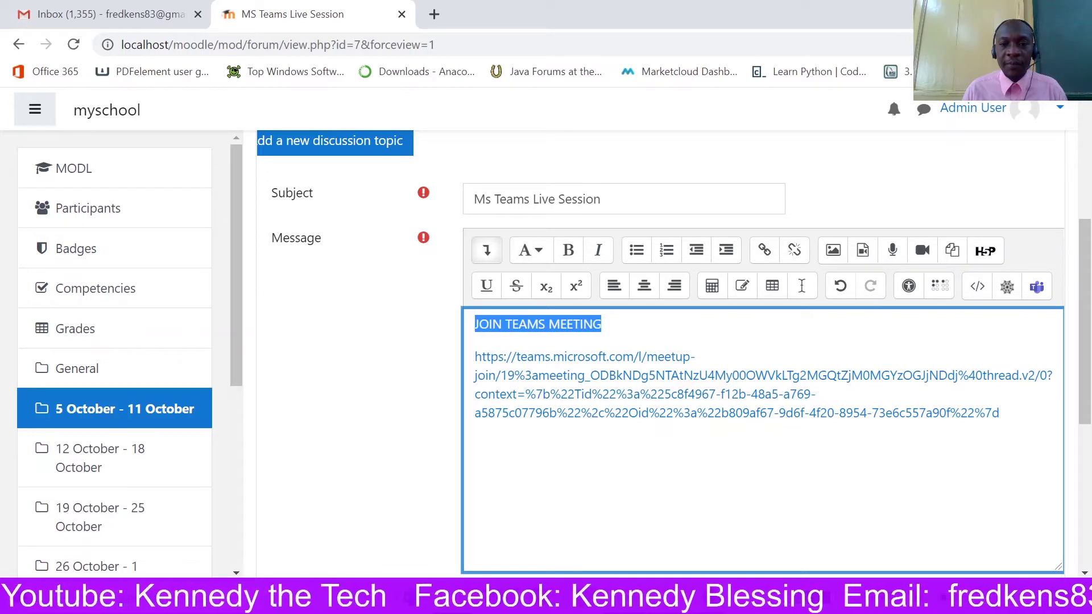
pyautogui.click(765, 250)
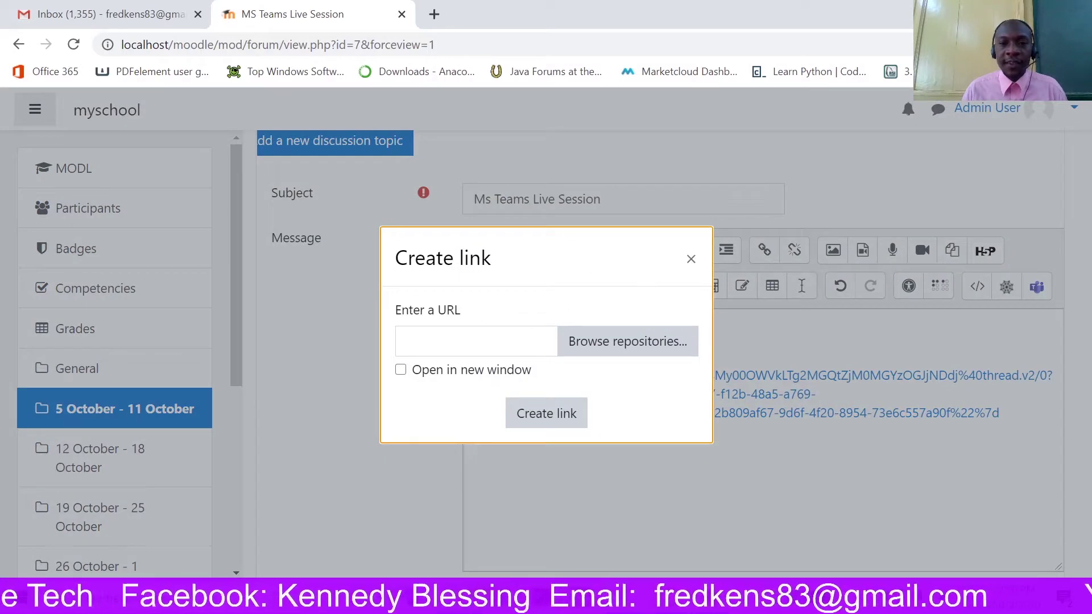
pyautogui.click(476, 341)
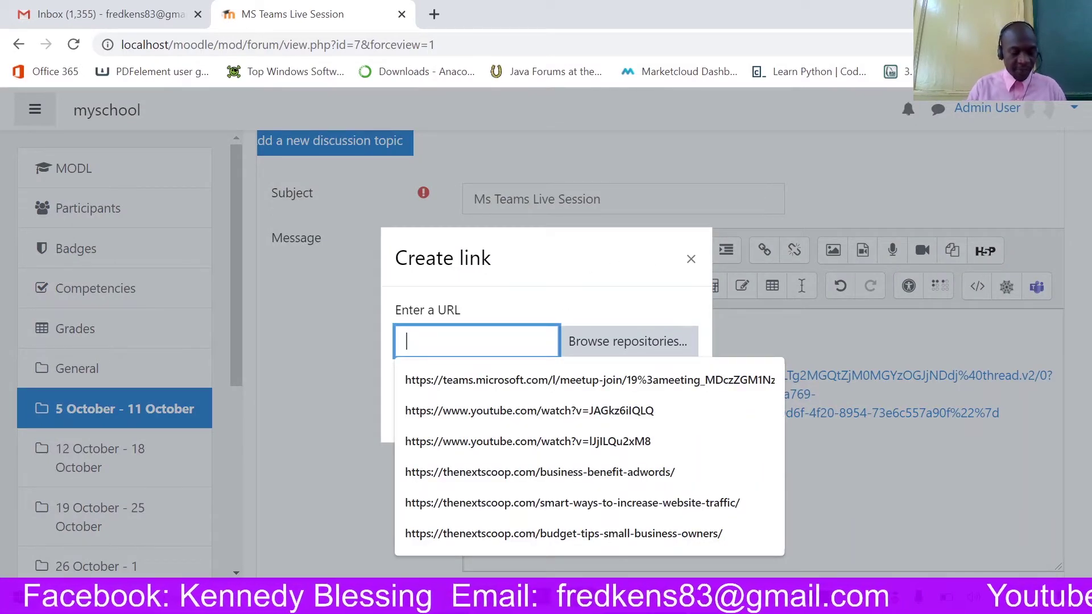
pyautogui.hotkey('ctrl', 'v')
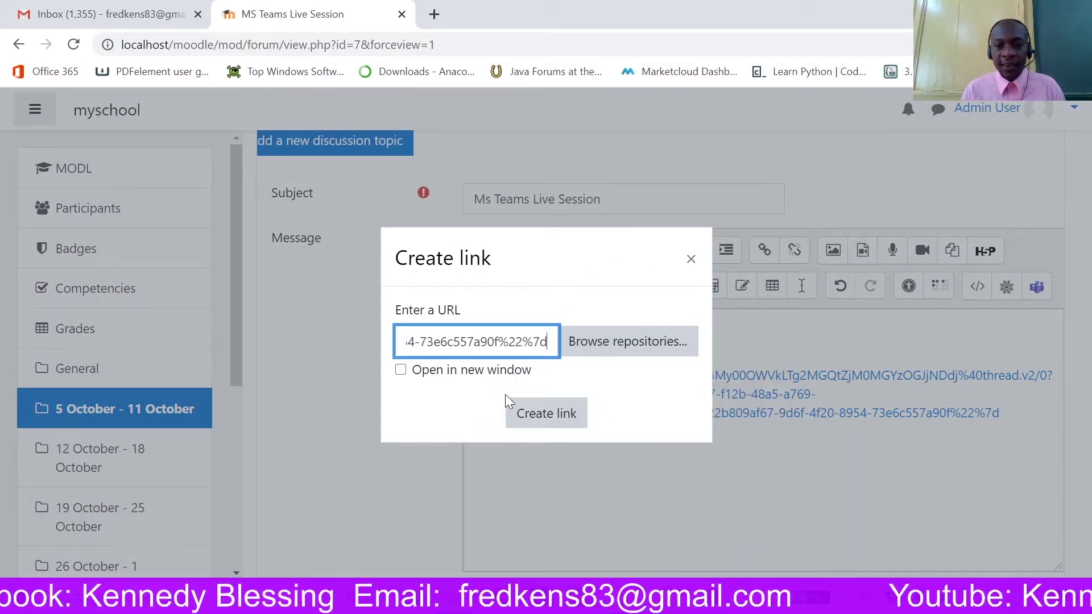
pyautogui.click(527, 412)
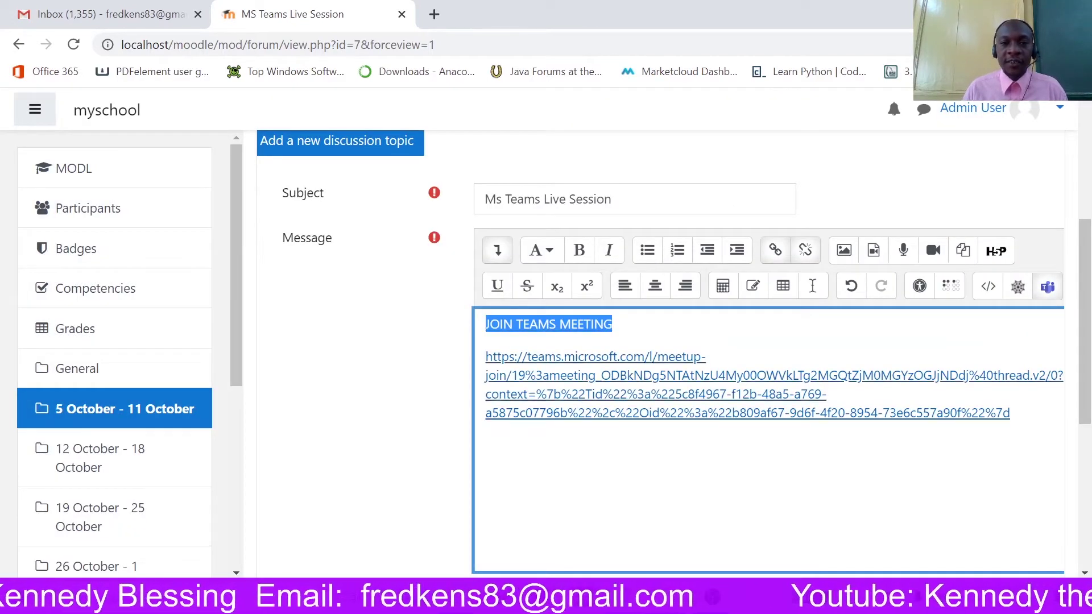
pyautogui.click(486, 435)
# Insert two blank lines between the "JOIN TEAMS MEETING" link and the full meeting URL.
pyautogui.click(492, 357)
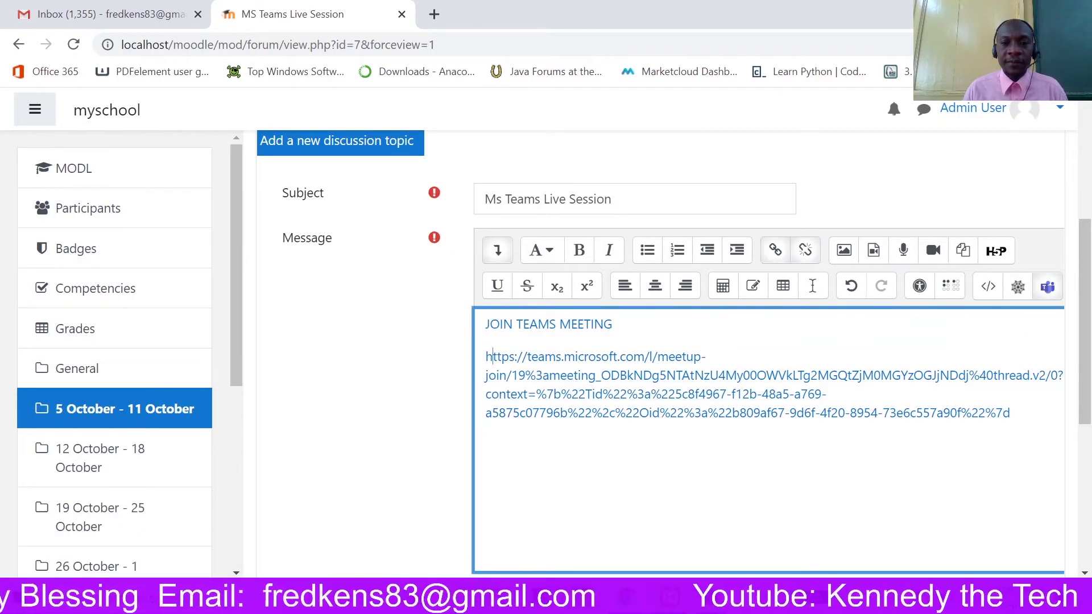
pyautogui.press('Return')
pyautogui.press('Return')
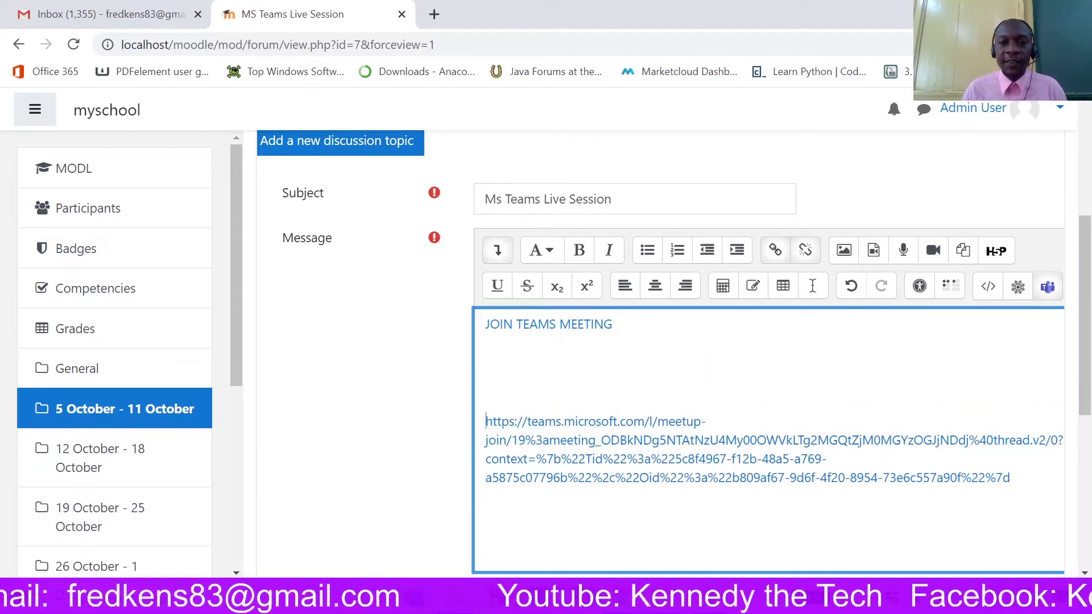
# Format the "JOIN TEAMS MEETING" link in the message as a medium heading in bold.
pyautogui.moveTo(612, 324); pyautogui.dragTo(485, 324)
pyautogui.click(550, 251)
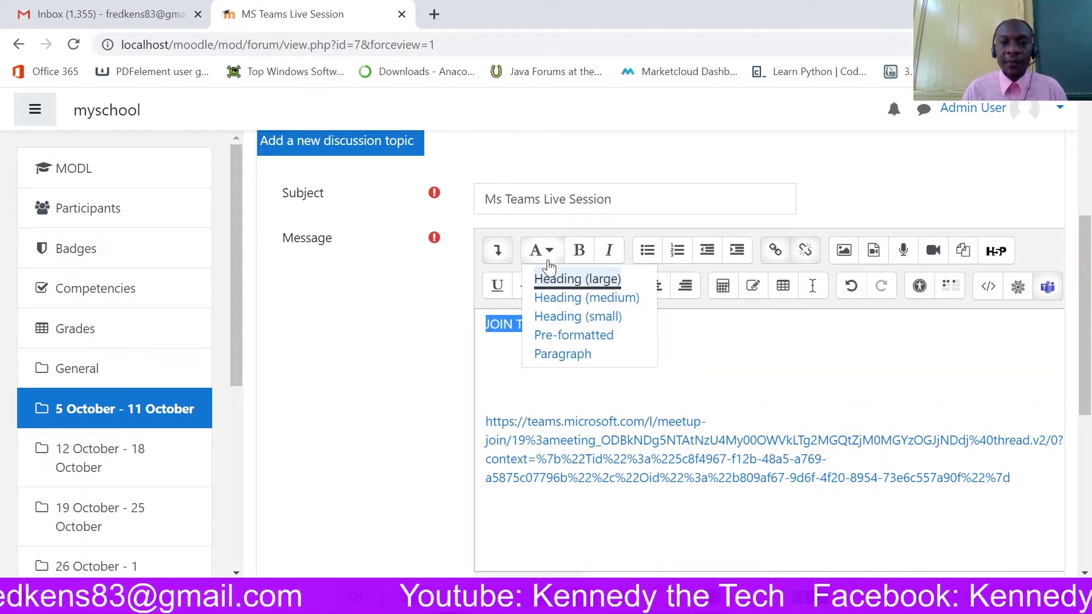
pyautogui.click(574, 299)
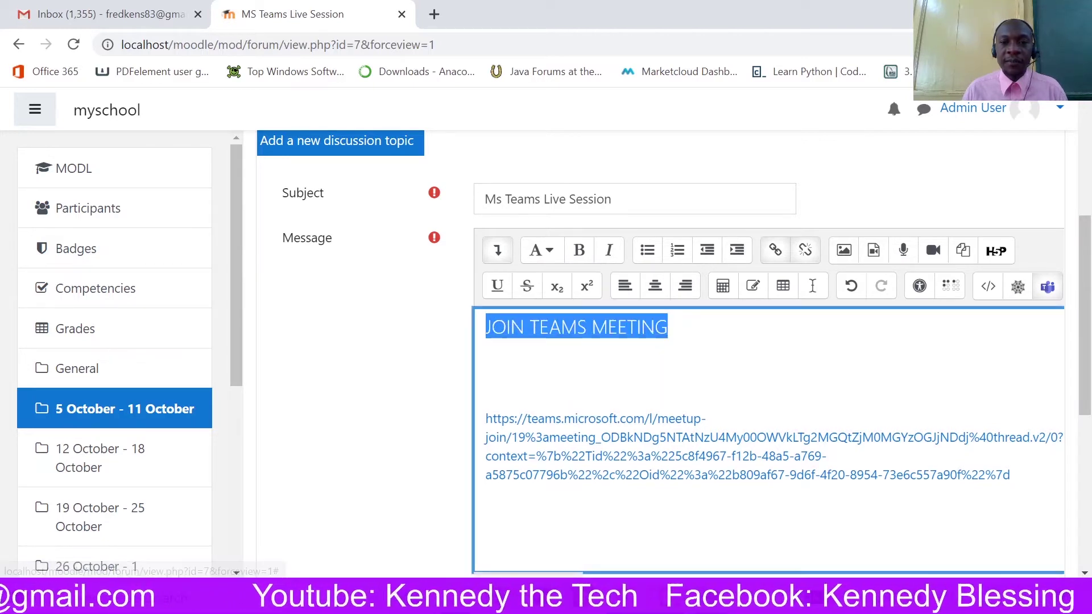
pyautogui.click(579, 250)
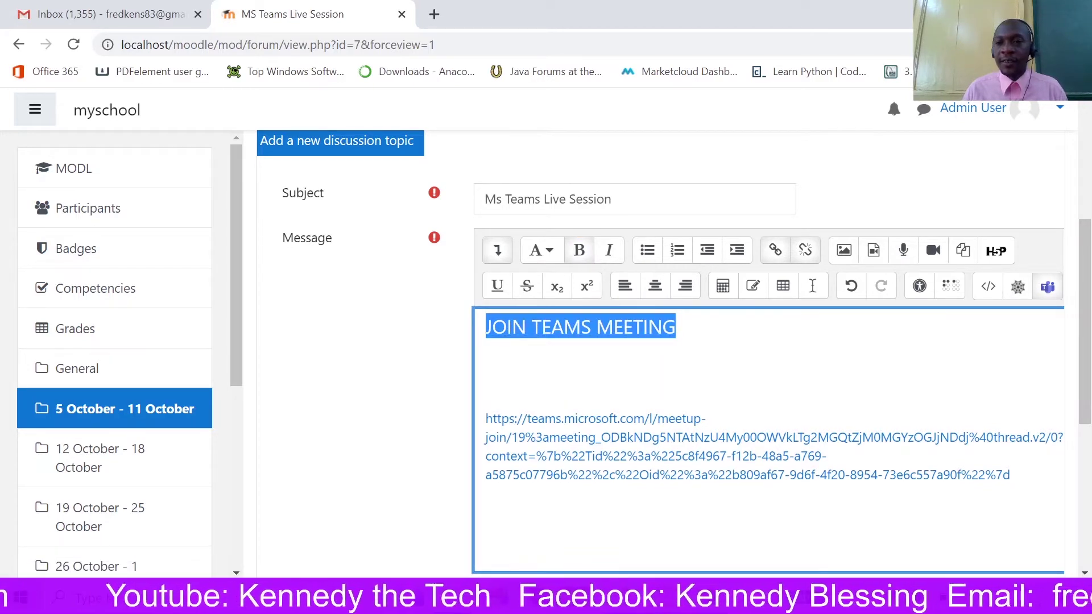
# Insert one more blank line between the "JOIN TEAMS MEETING" heading and the full meeting URL.
pyautogui.click(486, 353)
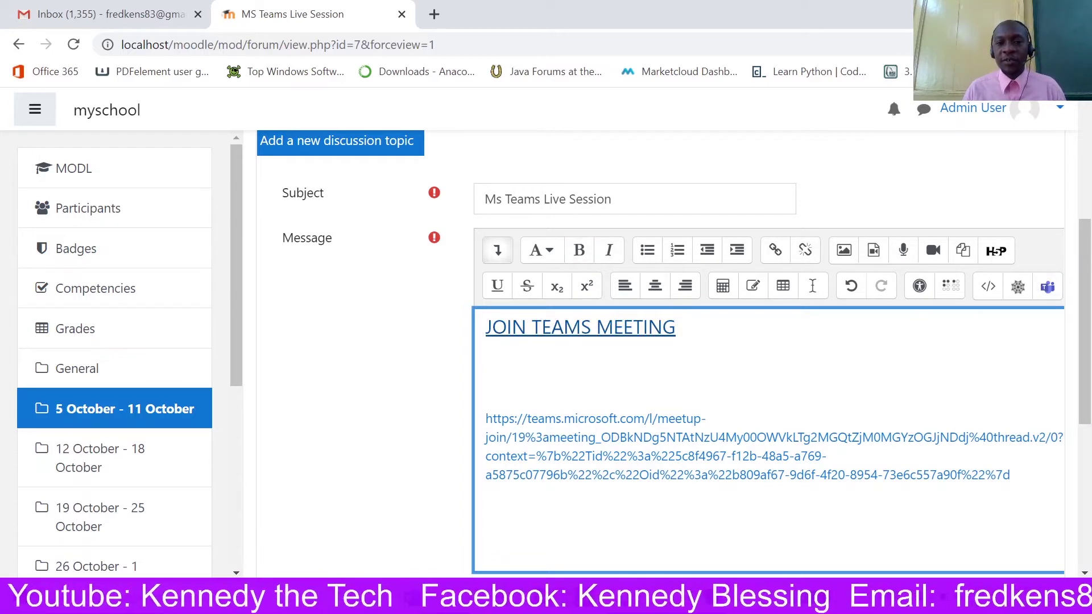
pyautogui.press('Return')
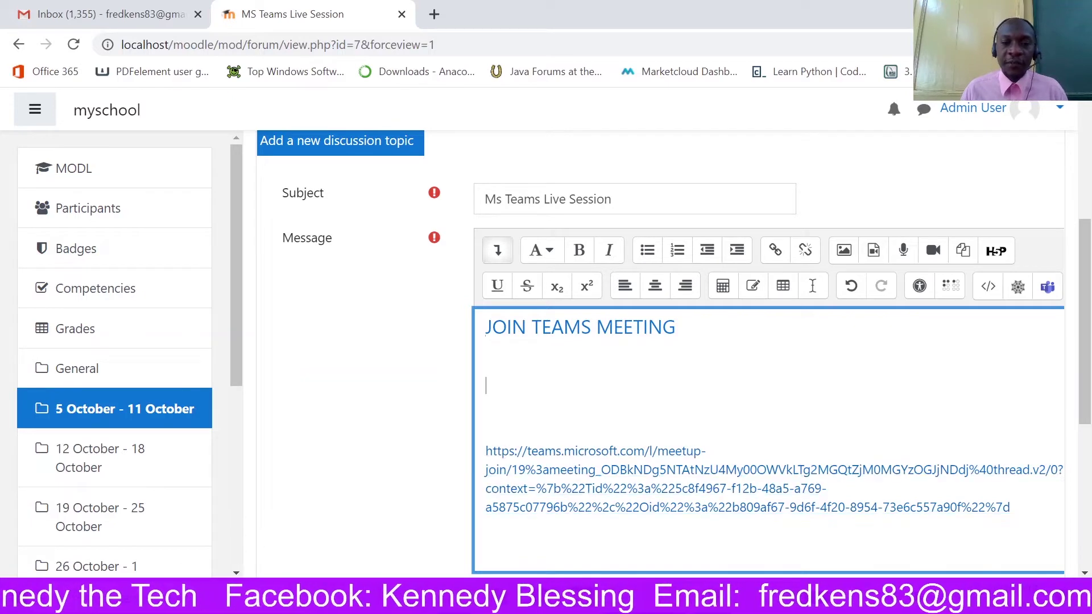
pyautogui.hotkey('ctrl', 'shift', 'End')
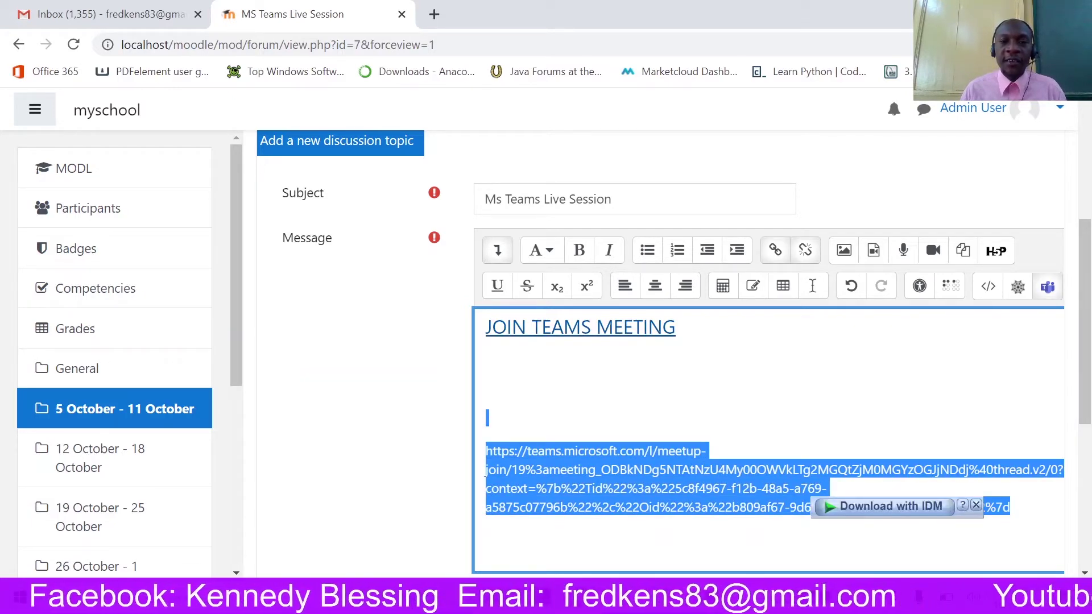
pyautogui.click(486, 382)
# Check the message once more and post the "Ms Teams Live Session" discussion topic to the forum.
pyautogui.scroll(-6, 524, 273)
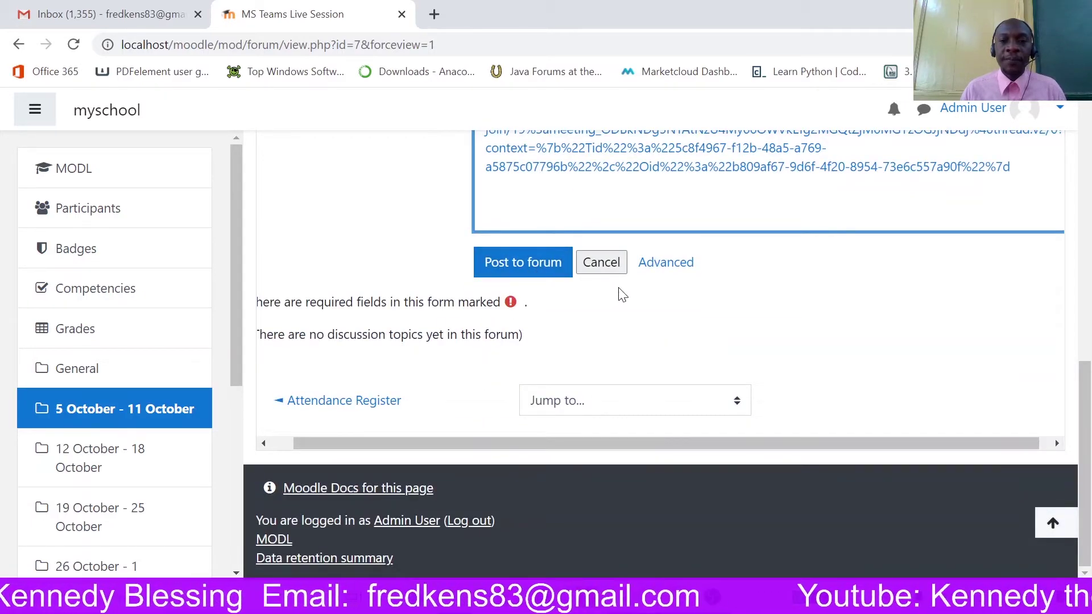
pyautogui.scroll(6, 620, 295)
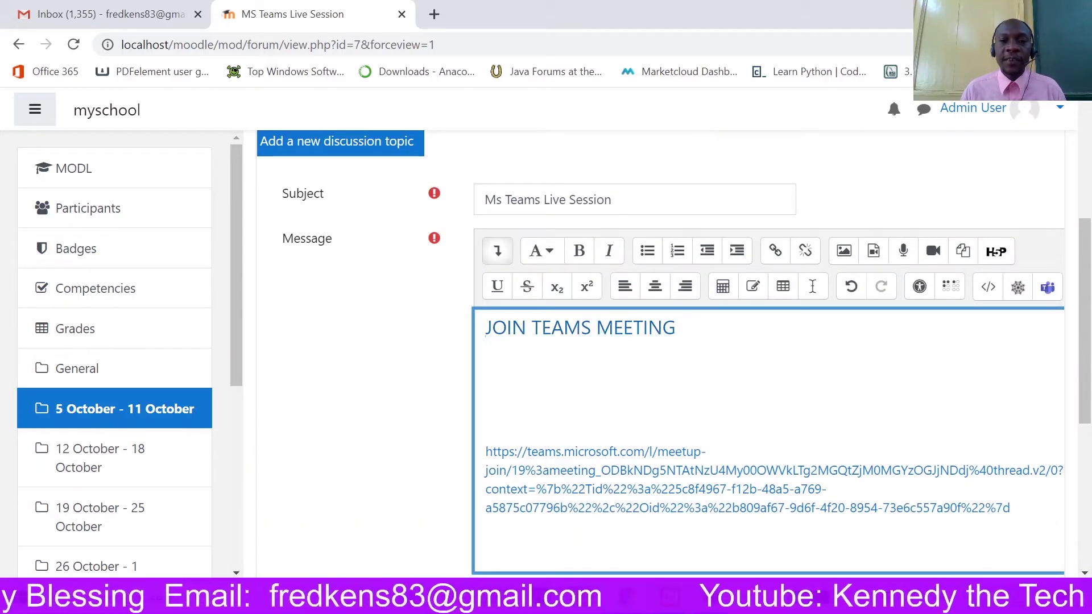
pyautogui.scroll(-6, 421, 366)
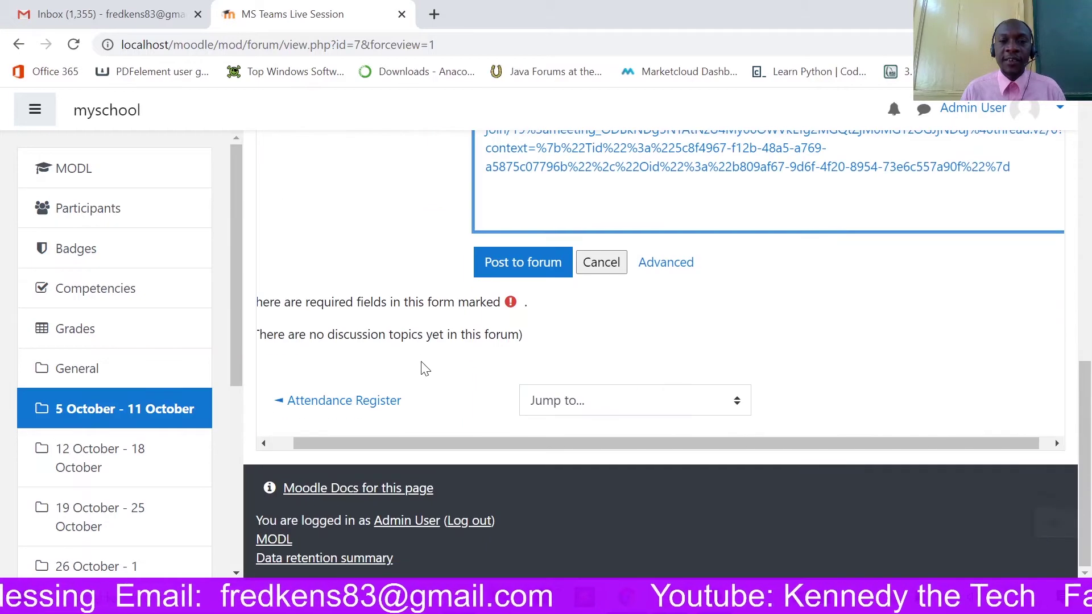
pyautogui.click(522, 262)
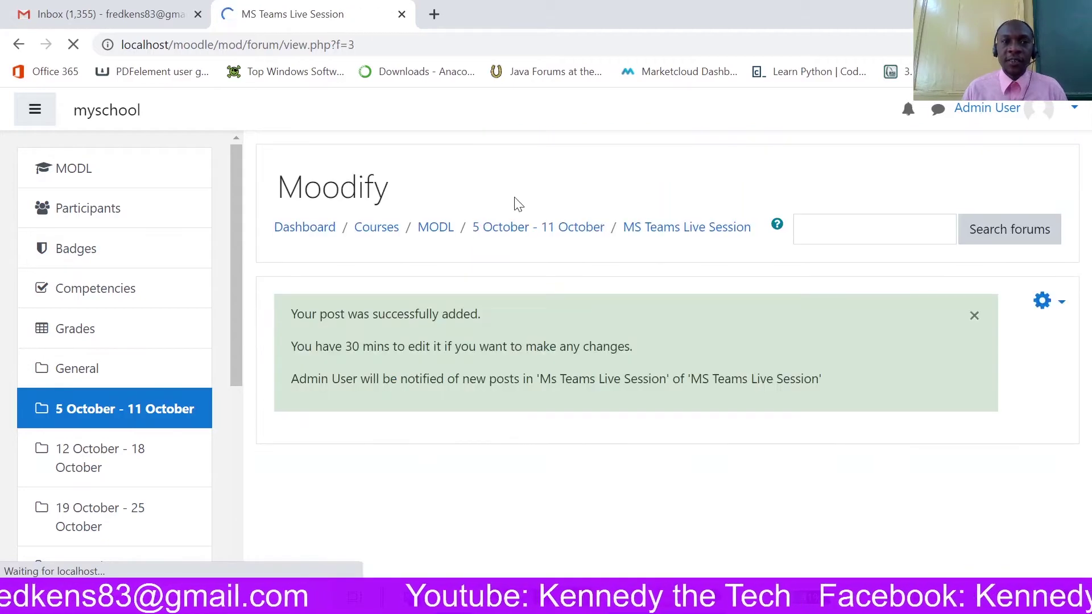
# Open the posted "Ms Teams Live Session" discussion and follow its "JOIN TEAMS MEETING" link into Microsoft Teams.
pyautogui.scroll(-1, 513, 356)
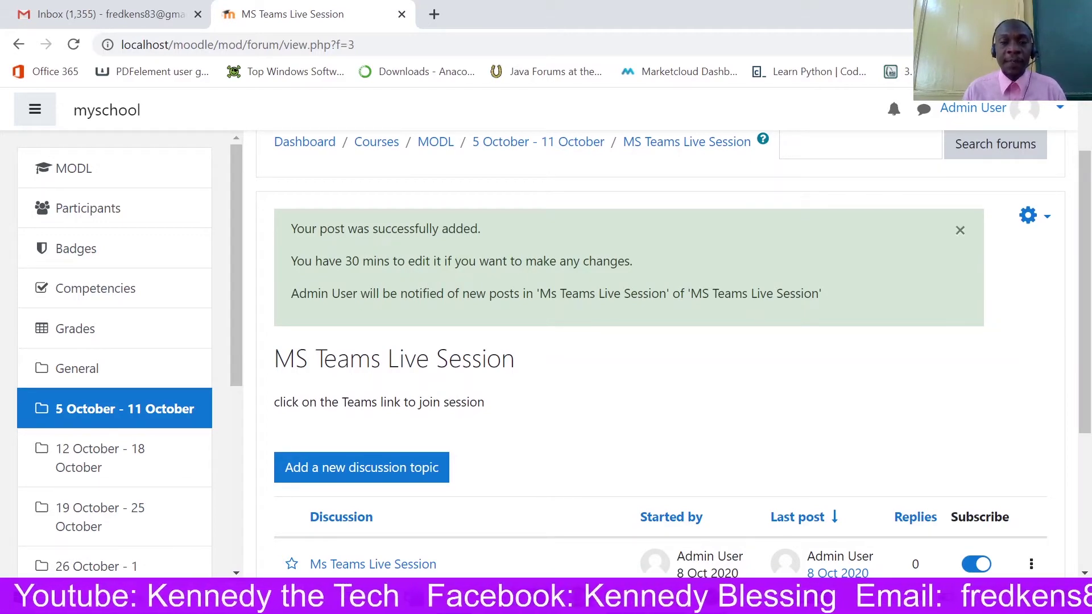
pyautogui.scroll(-3, 526, 266)
pyautogui.scroll(3, 496, 223)
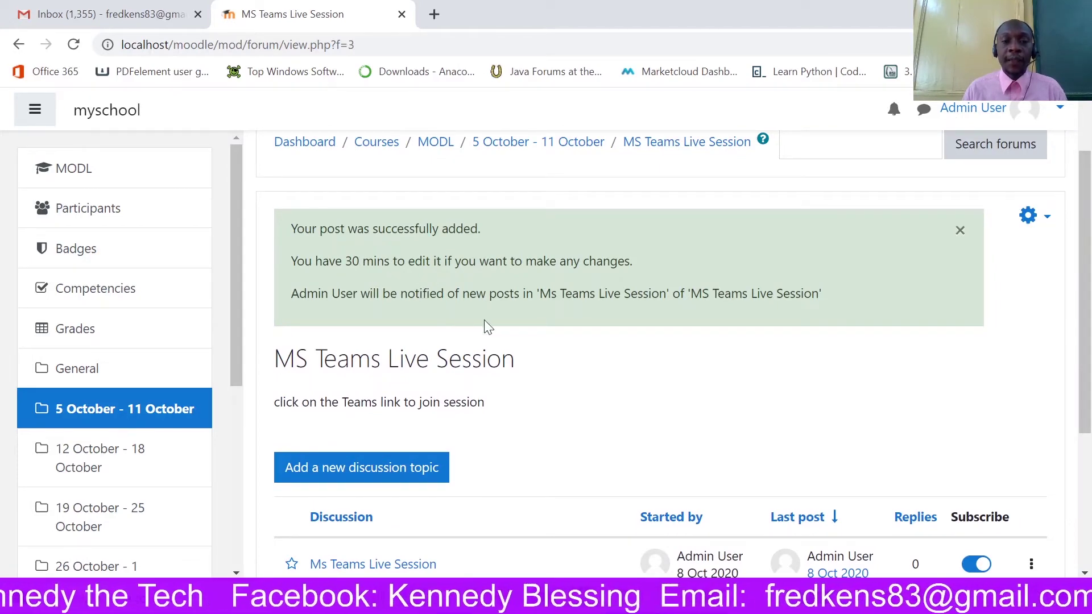
pyautogui.scroll(-3, 561, 329)
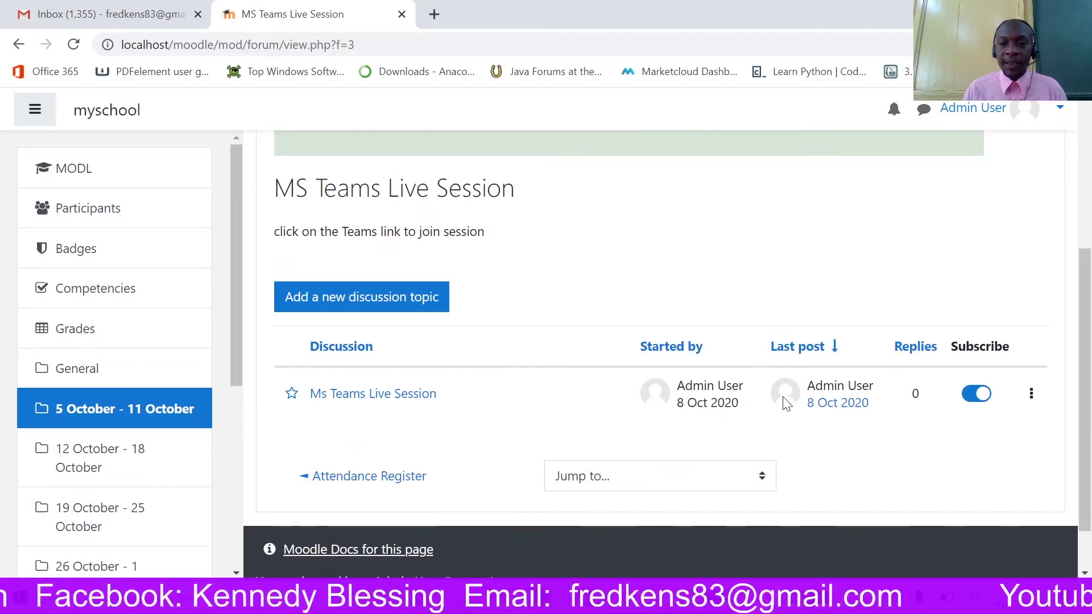
pyautogui.scroll(-2, 409, 322)
pyautogui.click(373, 336)
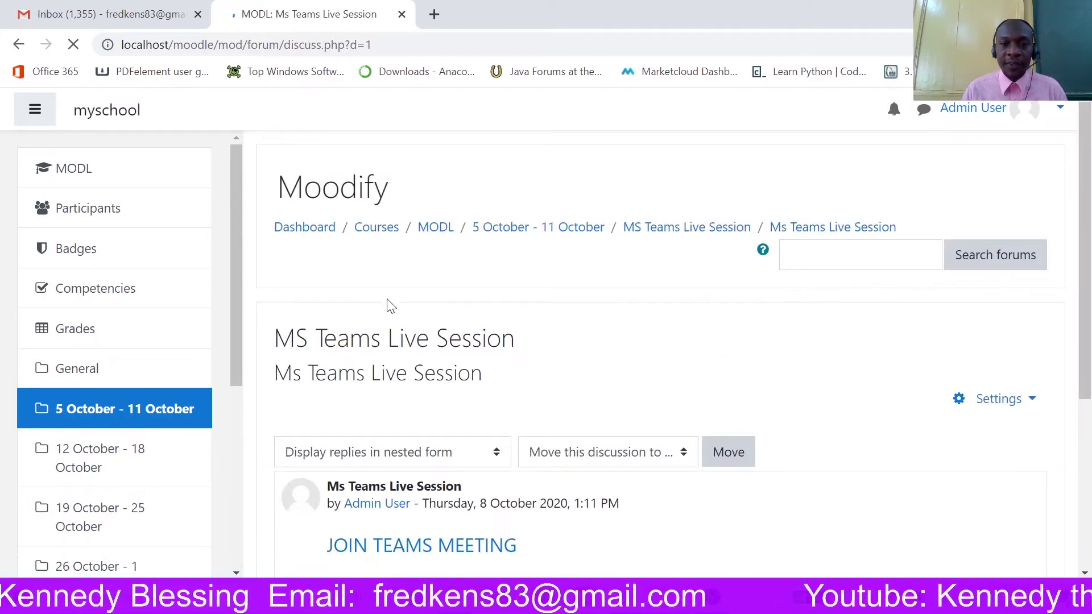
pyautogui.scroll(-5, 590, 326)
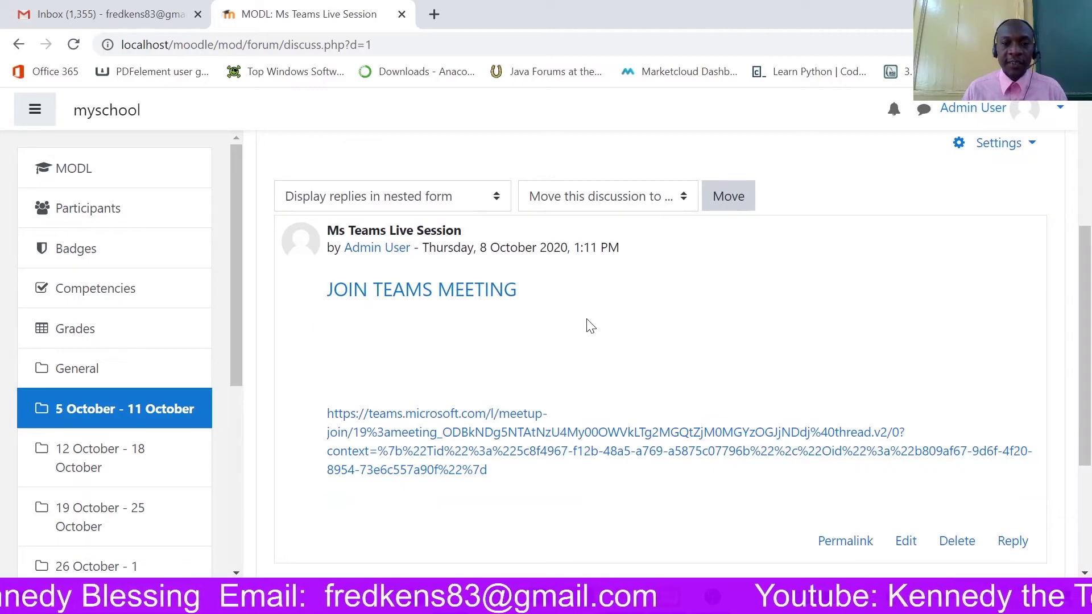
pyautogui.click(409, 293)
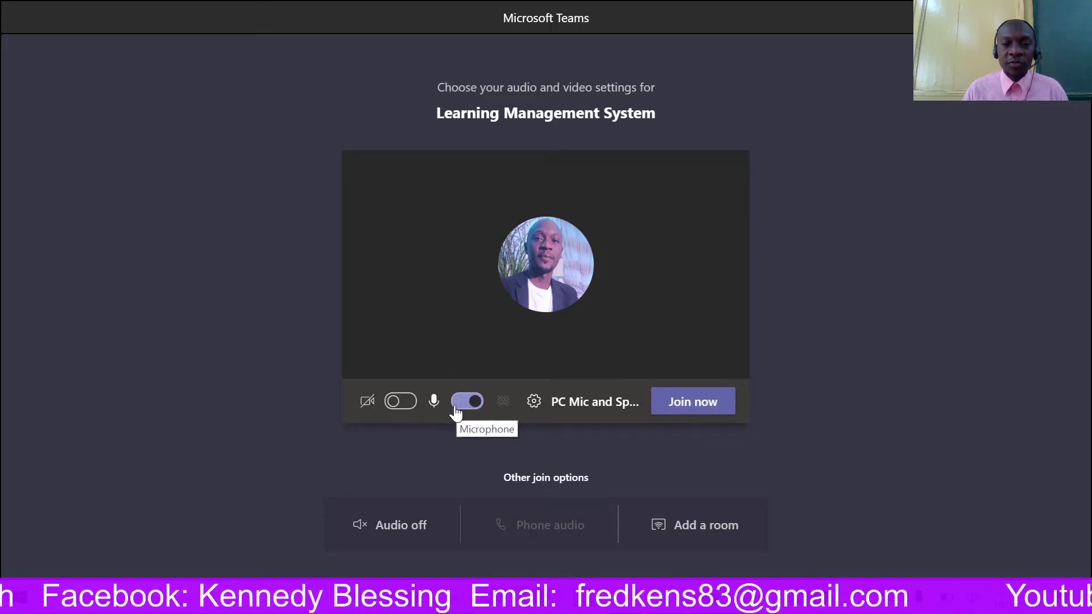
# Switch the camera on and back off before joining, and open the meeting's audio and video device settings.
pyautogui.click(407, 401)
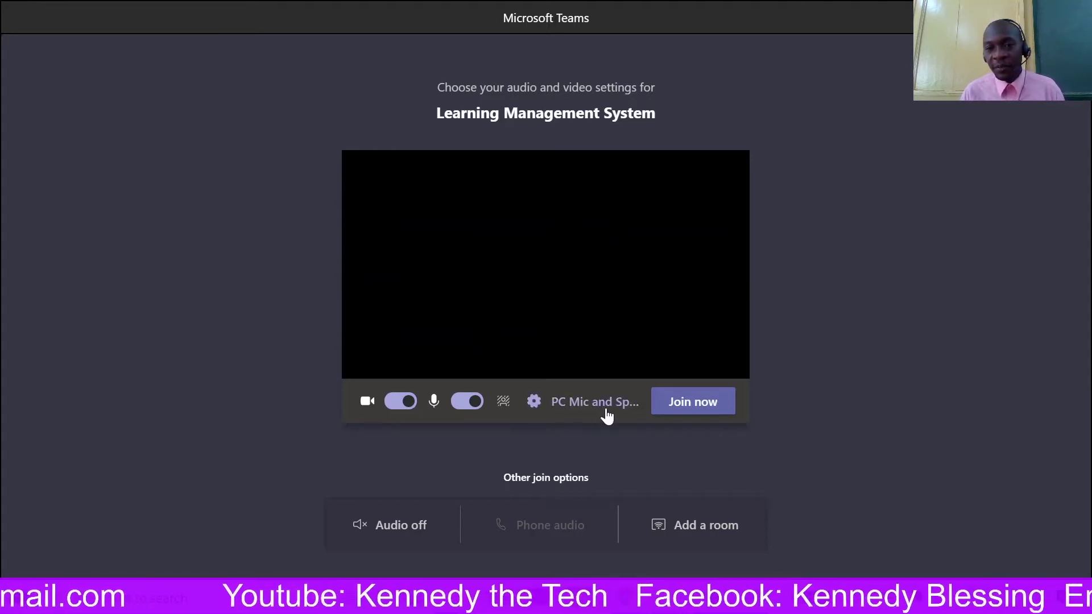
pyautogui.click(401, 404)
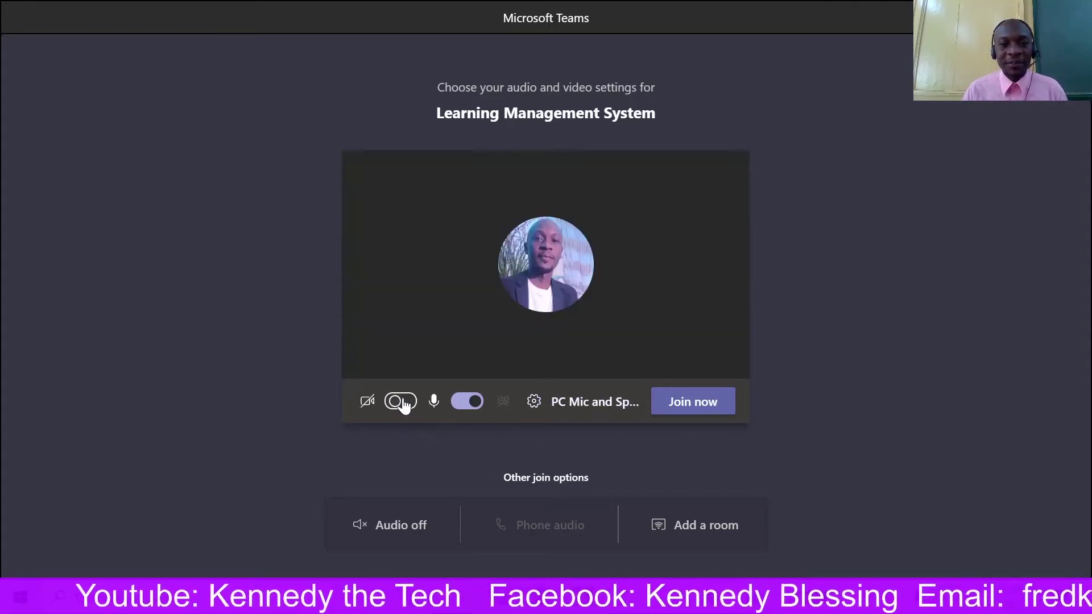
pyautogui.click(597, 409)
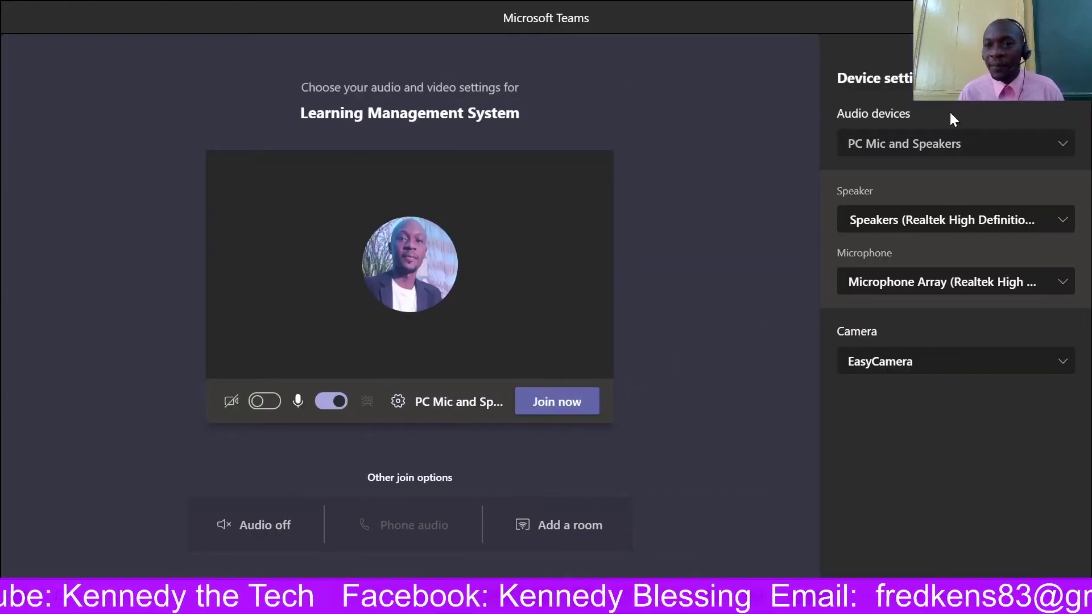